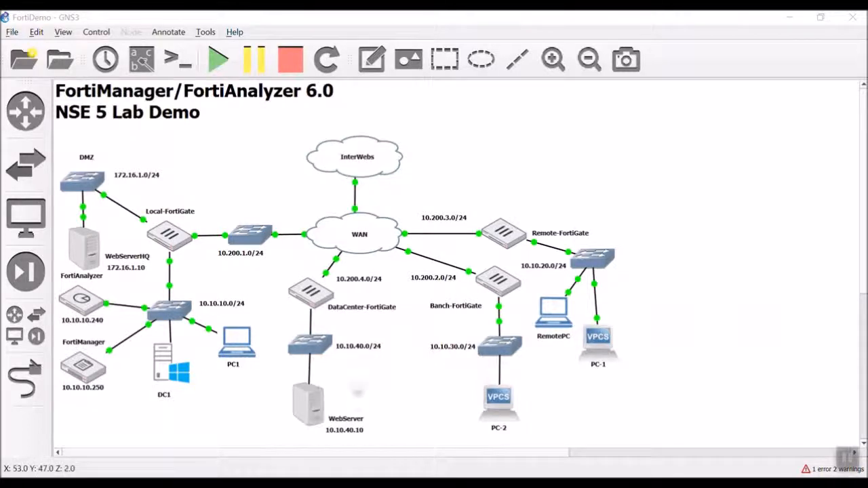
- Start the WebServer node connected behind DataCenter-FortiGate in the topology
{"action": "double_click", "coordinate": [307, 401]}
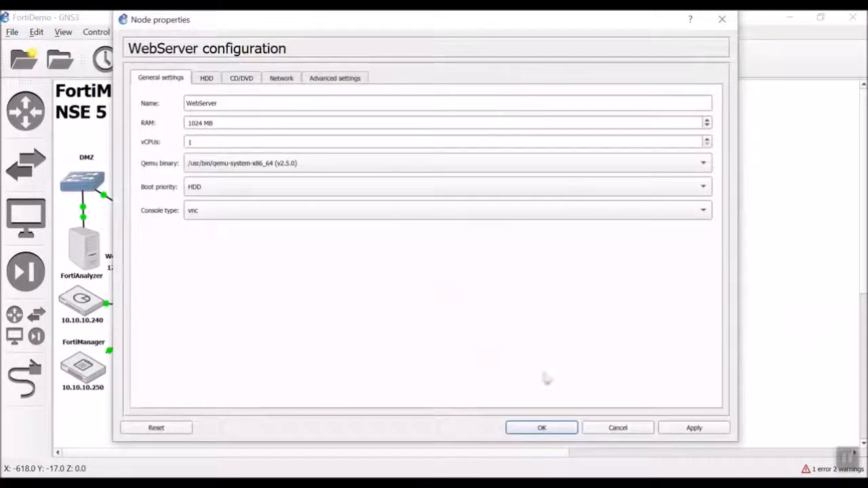
{"action": "left_click", "coordinate": [617, 428]}
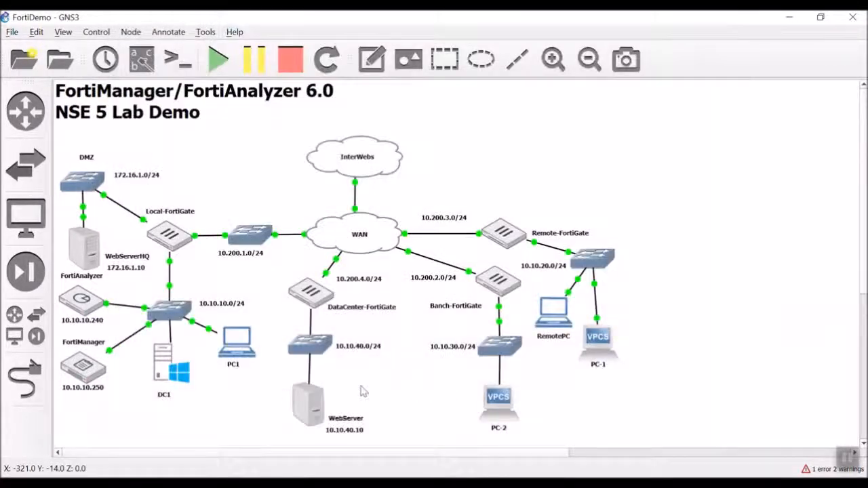
{"action": "right_click", "coordinate": [308, 397]}
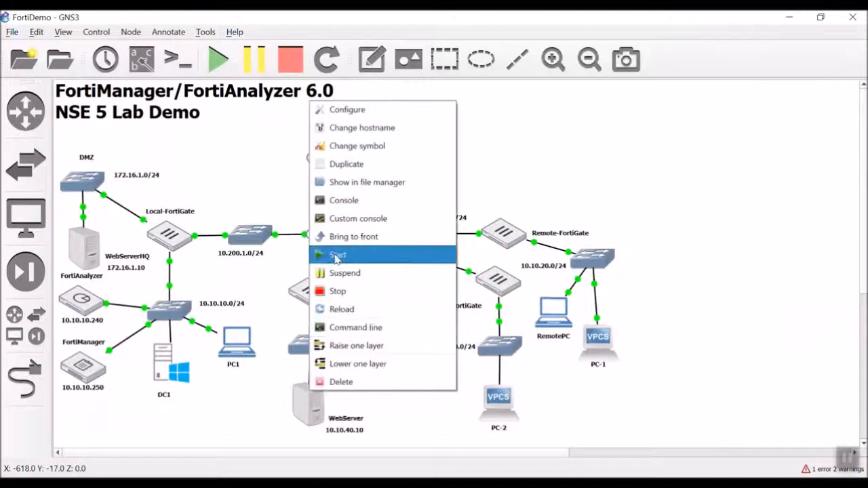
{"action": "left_click", "coordinate": [320, 252]}
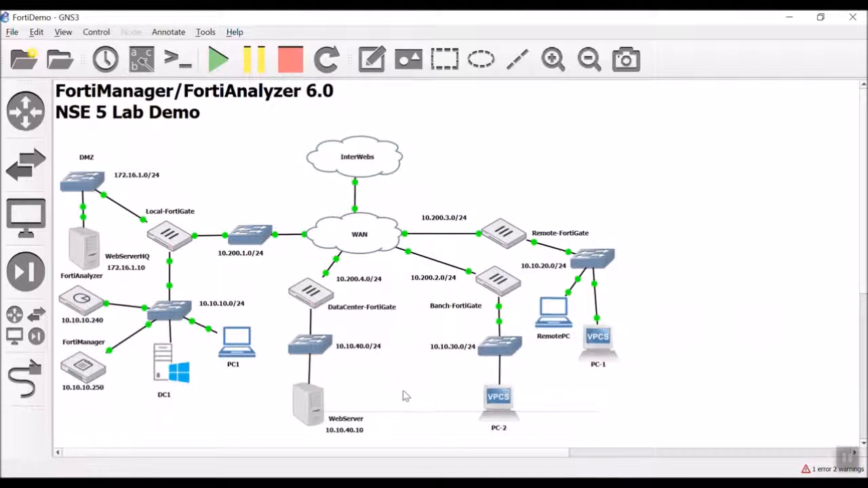
- Switch to the PC1 TightVNC session, view the managed FortiGates in Device Manager, and open FortiManager's Policy & Objects
{"action": "key", "text": "alt+Tab"}
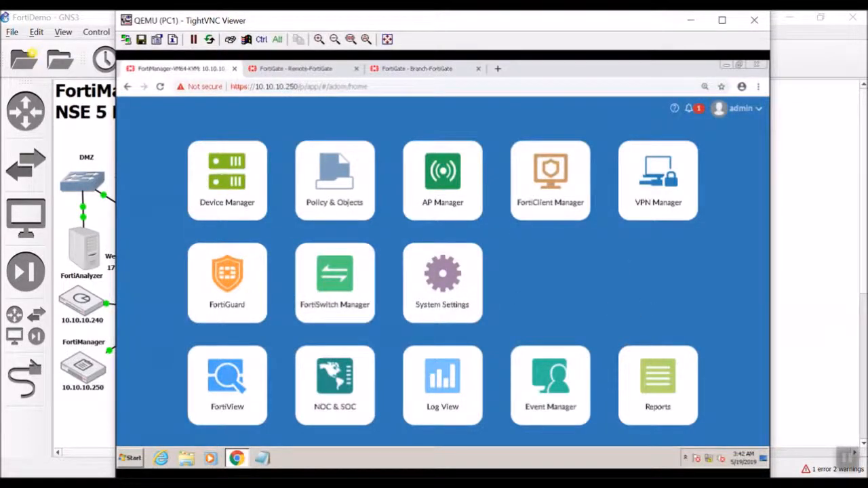
{"action": "left_click", "coordinate": [260, 184]}
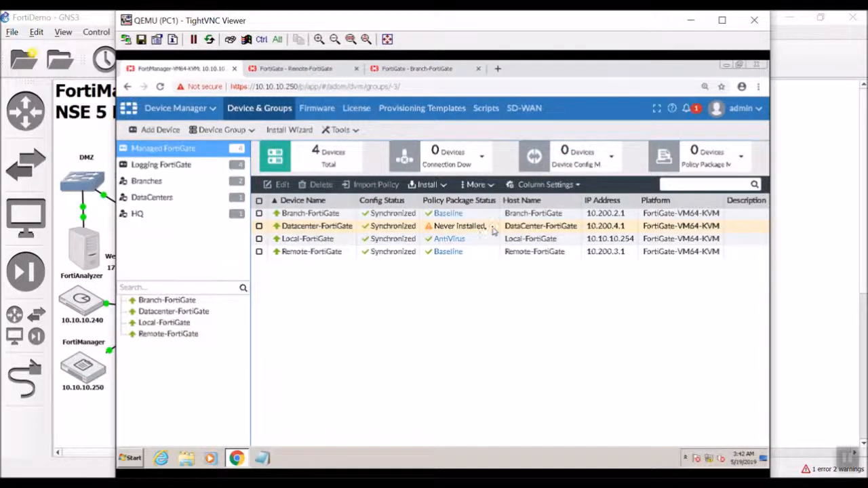
{"action": "left_click", "coordinate": [190, 110]}
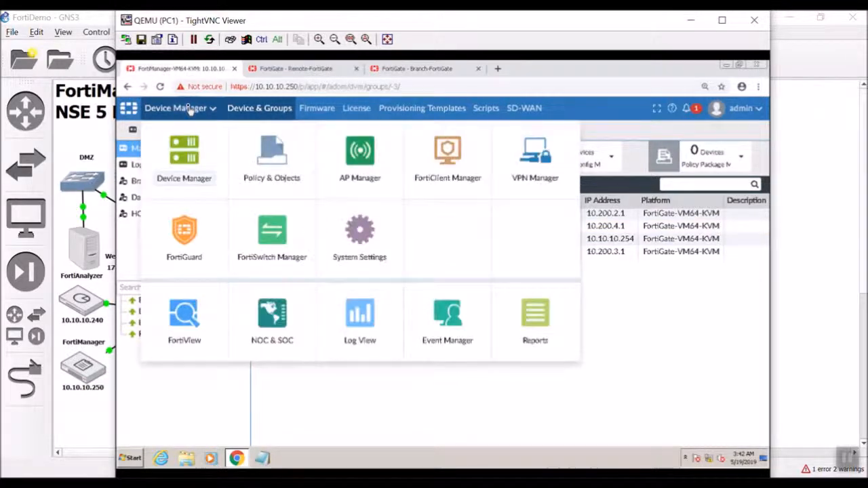
{"action": "left_click", "coordinate": [248, 160]}
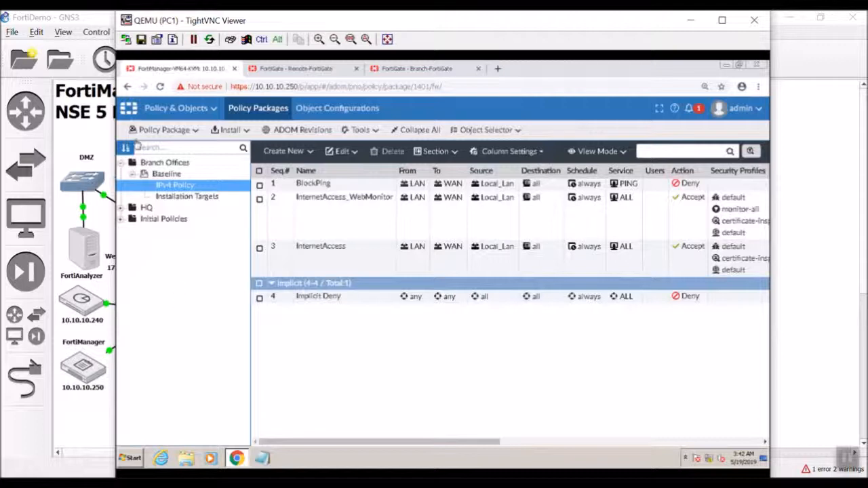
- Create a new policy package named Datacenter in the Initial Policies folder
{"action": "left_click", "coordinate": [123, 164]}
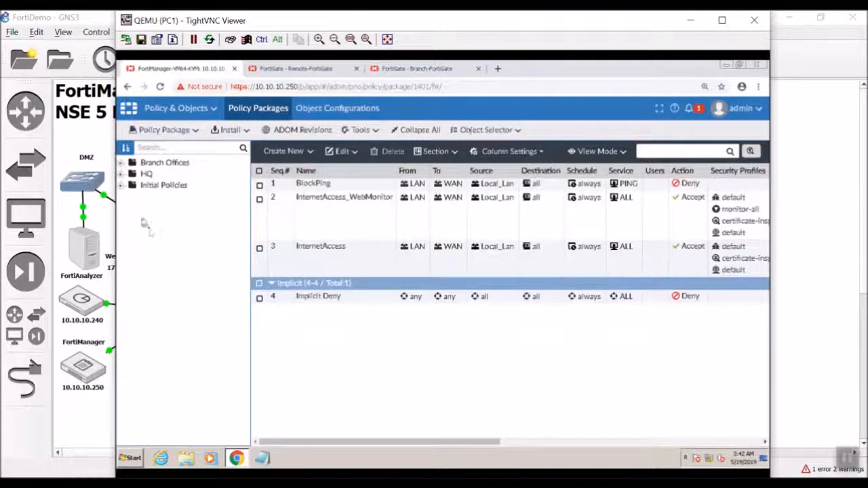
{"action": "left_click", "coordinate": [194, 131]}
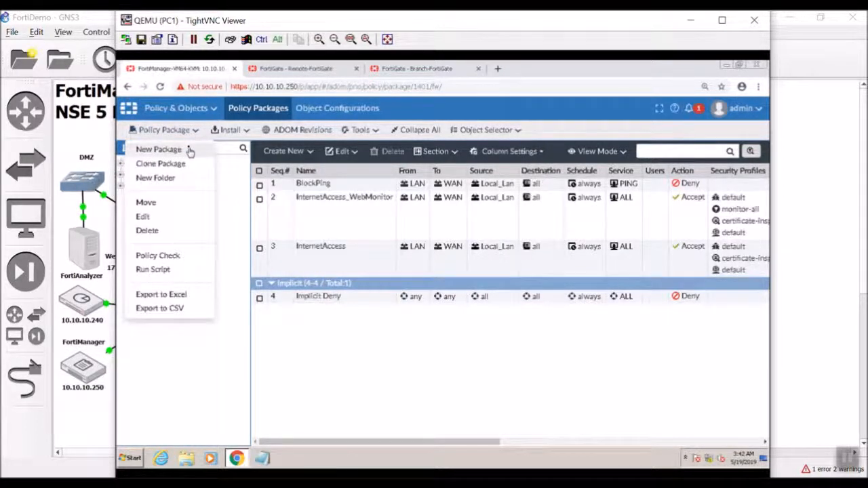
{"action": "left_click", "coordinate": [190, 148]}
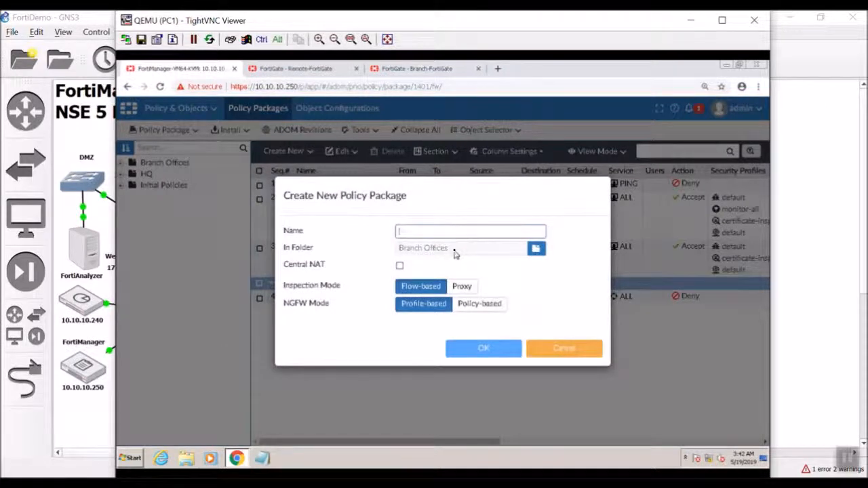
{"action": "left_click", "coordinate": [536, 248]}
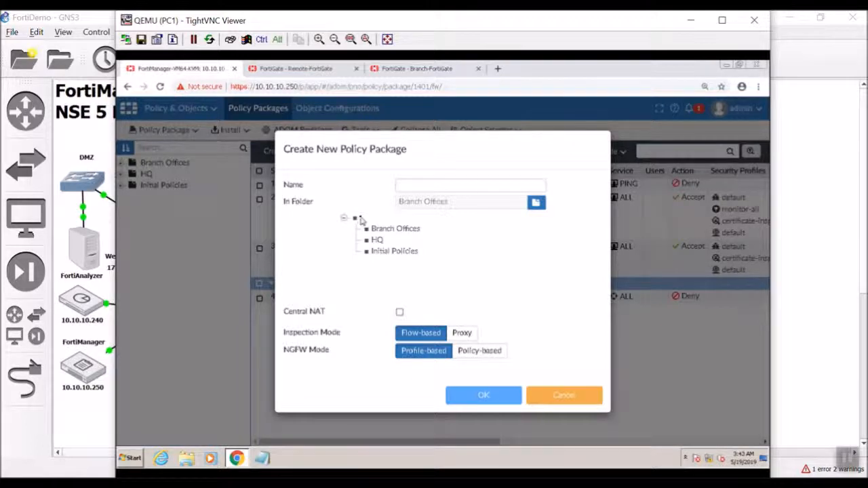
{"action": "left_click", "coordinate": [536, 203]}
{"action": "left_click", "coordinate": [535, 202]}
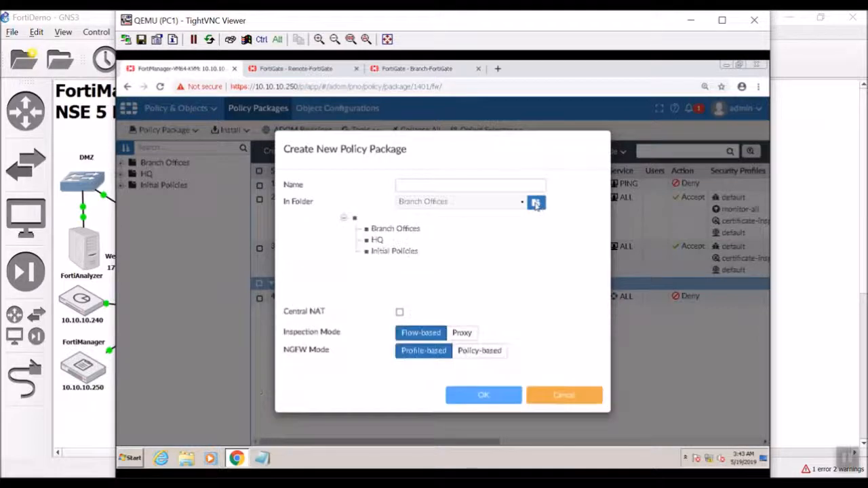
{"action": "left_click", "coordinate": [391, 252]}
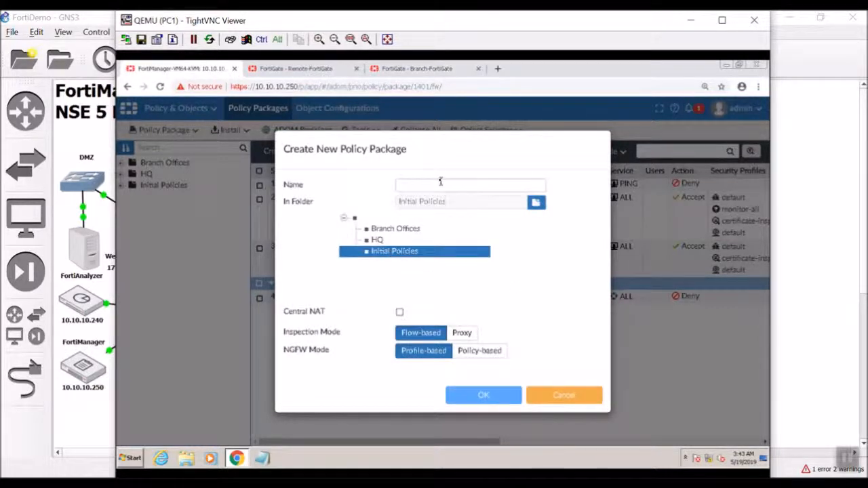
{"action": "left_click", "coordinate": [440, 182]}
{"action": "type", "text": "D"}
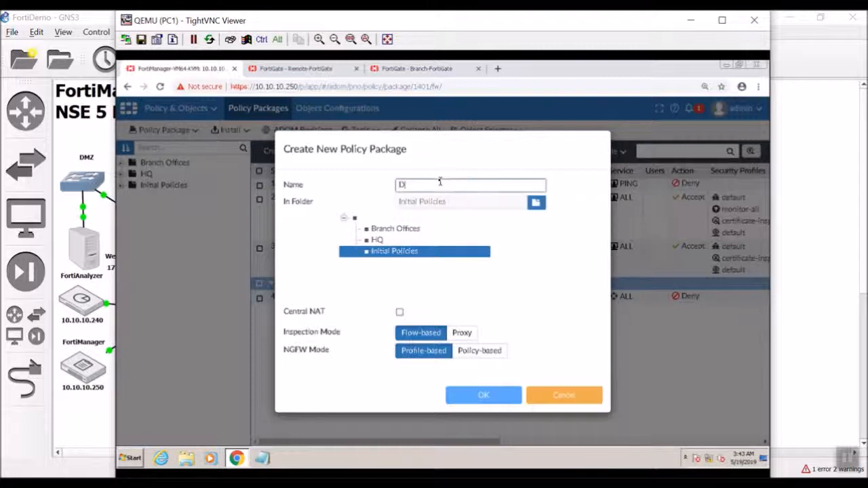
{"action": "type", "text": "atach"}
{"action": "left_click", "coordinate": [484, 403]}
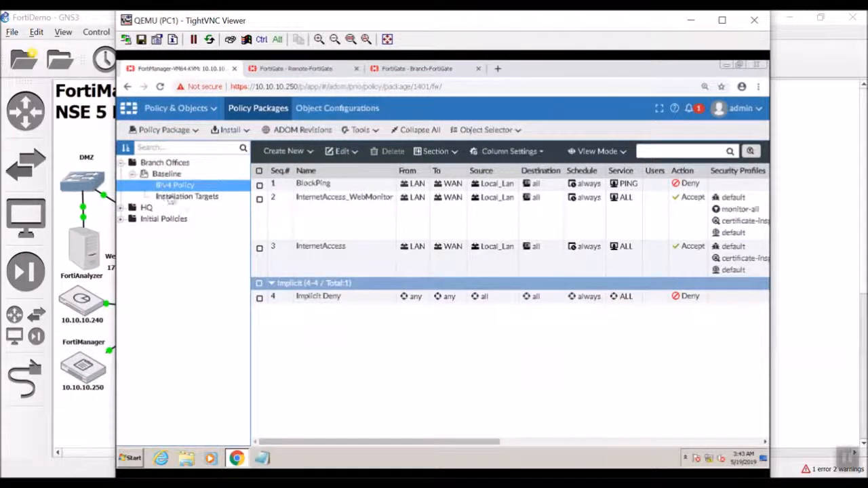
- Expand the Initial Policies folder and open the IPv4 policy of the Datacenter package
{"action": "left_click", "coordinate": [120, 219]}
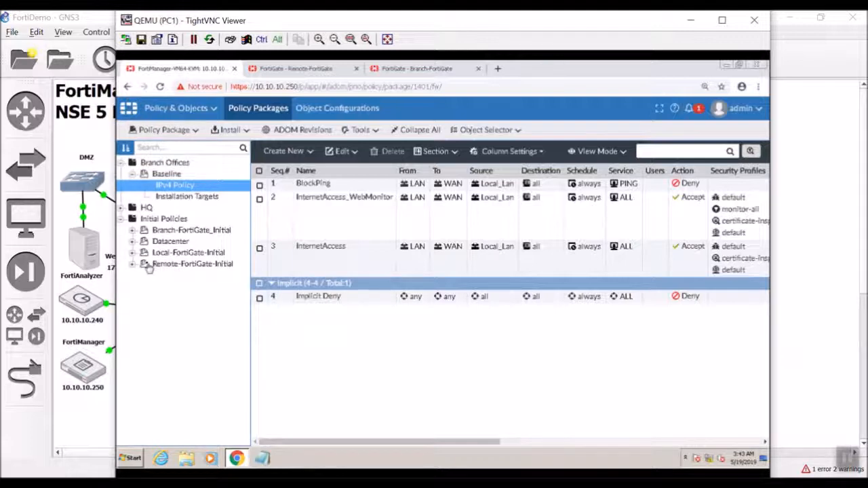
{"action": "left_click", "coordinate": [132, 243]}
{"action": "left_click", "coordinate": [175, 243]}
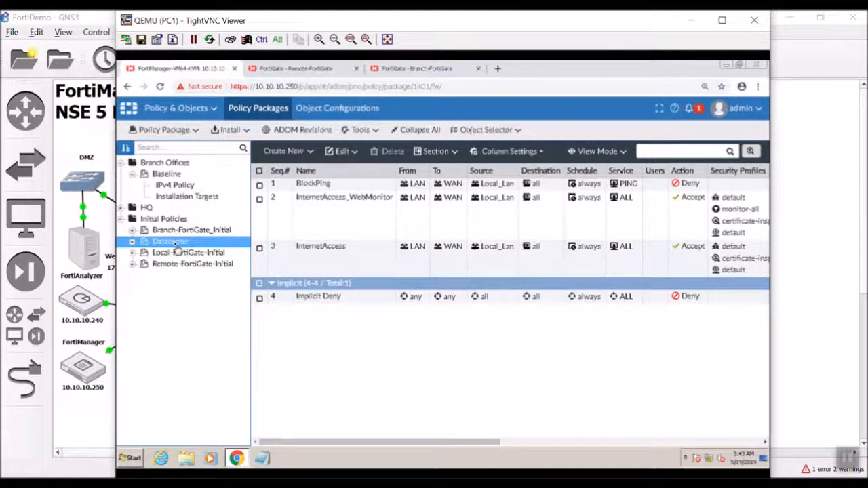
{"action": "left_click", "coordinate": [176, 252]}
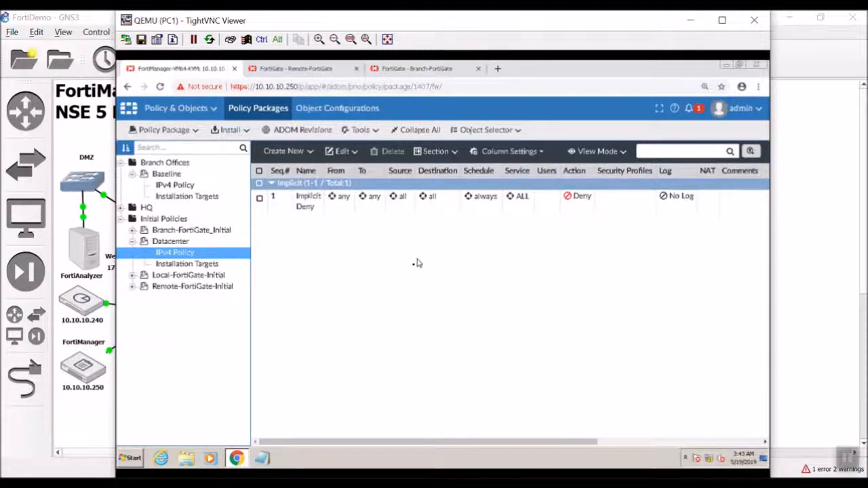
- Switch to GNS3 to examine the DataCenter-FortiGate links in the topology, and return to the PC1 TightVNC session
{"action": "left_click", "coordinate": [829, 320]}
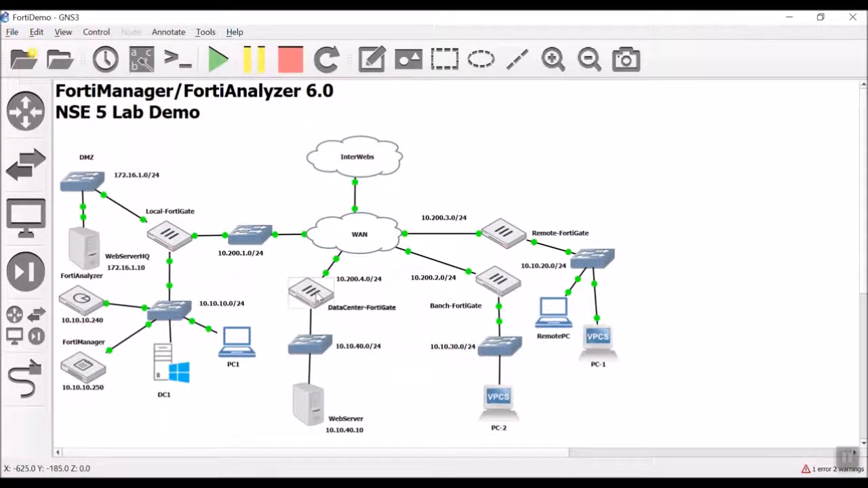
{"action": "mouse_move", "coordinate": [317, 297]}
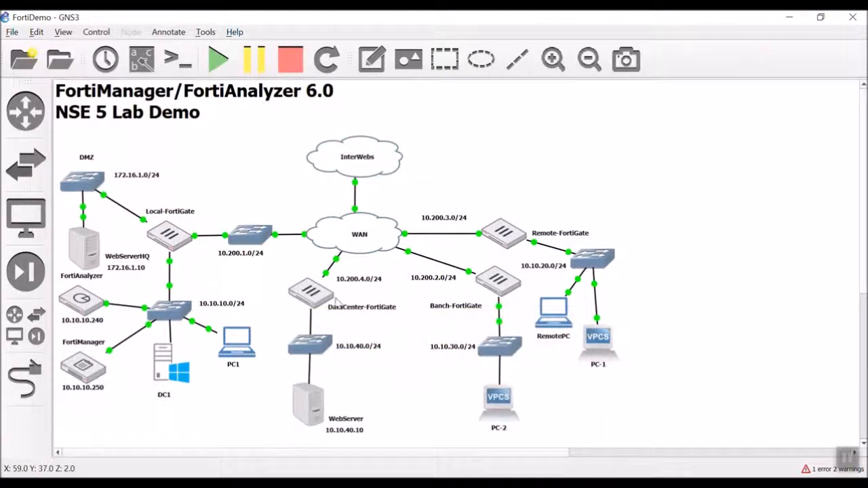
{"action": "left_click", "coordinate": [541, 482]}
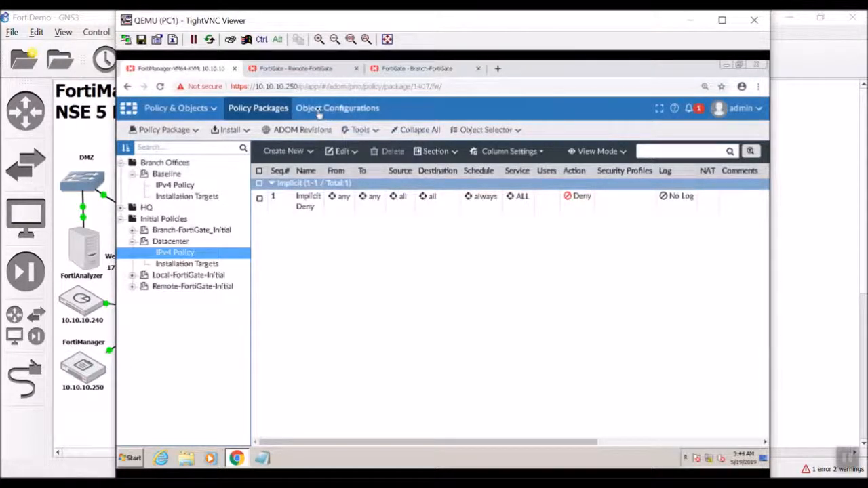
- Begin a new dynamic interface in the Zone/Interface object configurations and name it DMZ
{"action": "left_click", "coordinate": [319, 111]}
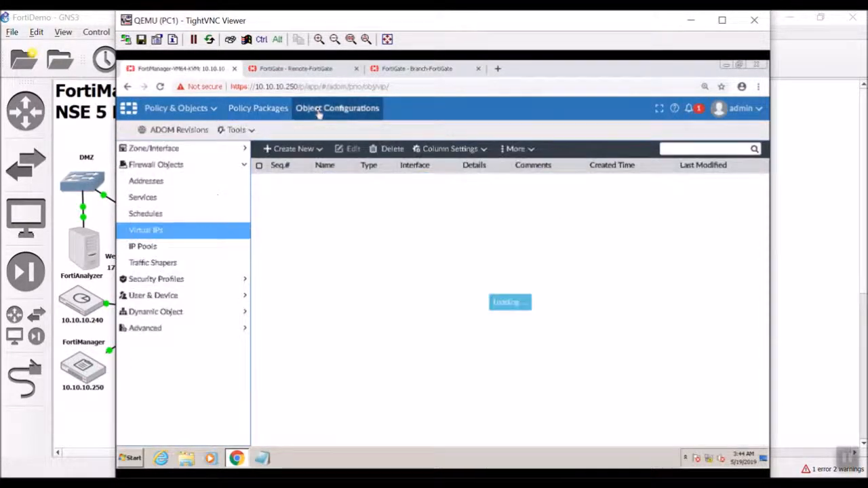
{"action": "left_click", "coordinate": [158, 150]}
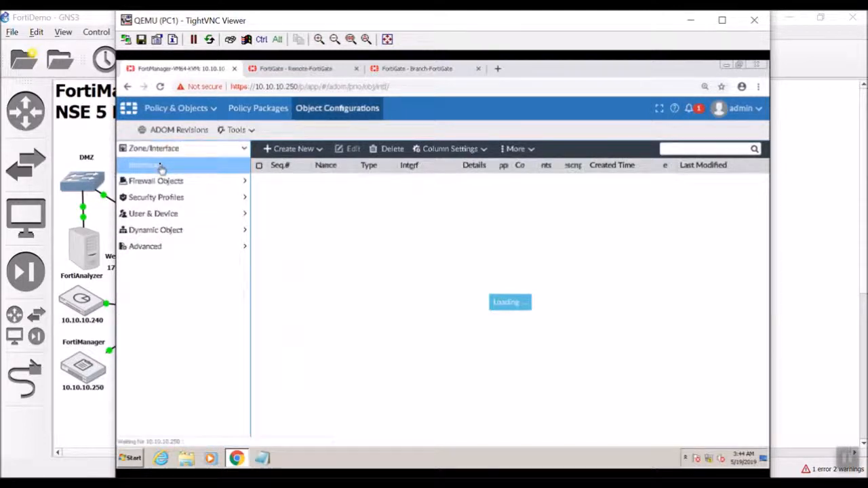
{"action": "left_click", "coordinate": [161, 167]}
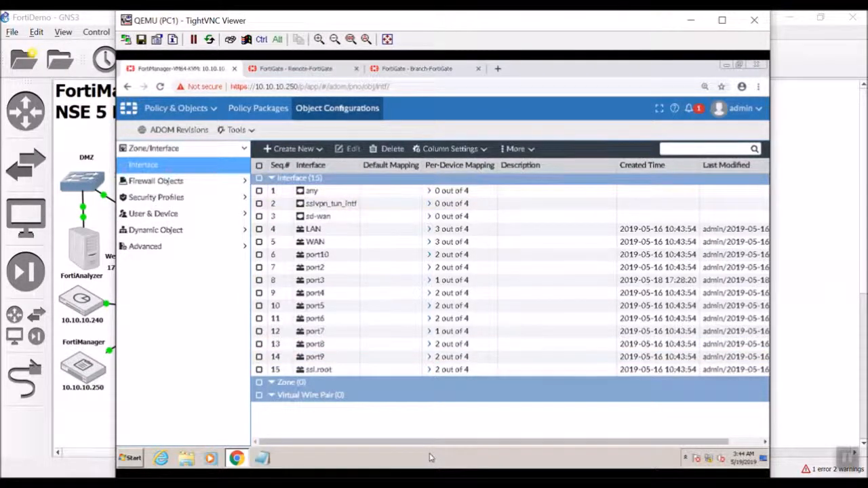
{"action": "left_click", "coordinate": [292, 149]}
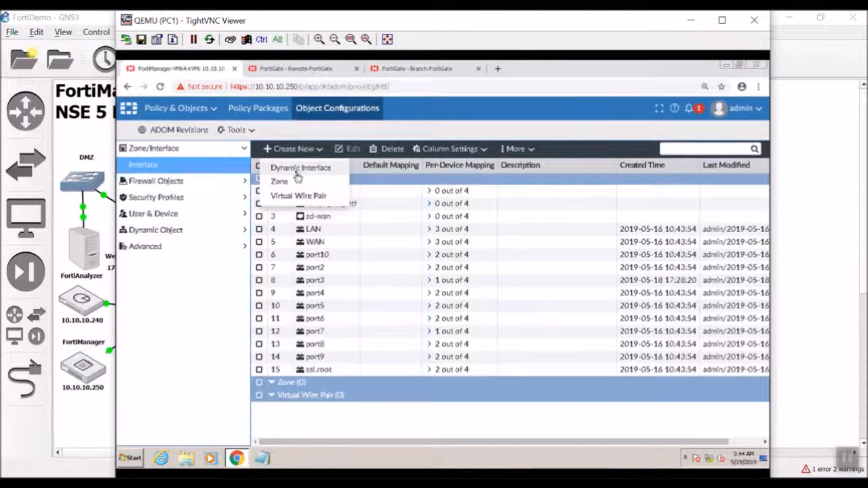
{"action": "left_click", "coordinate": [297, 169]}
{"action": "left_click", "coordinate": [434, 172]}
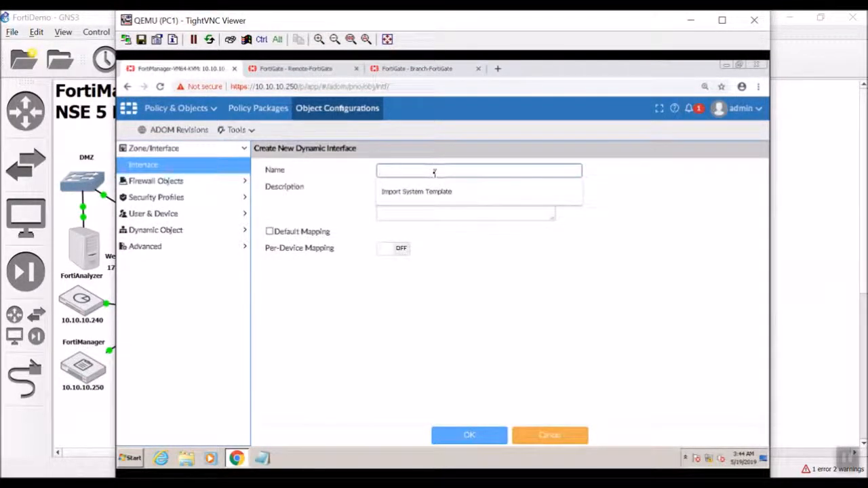
{"action": "type", "text": "DMZ"}
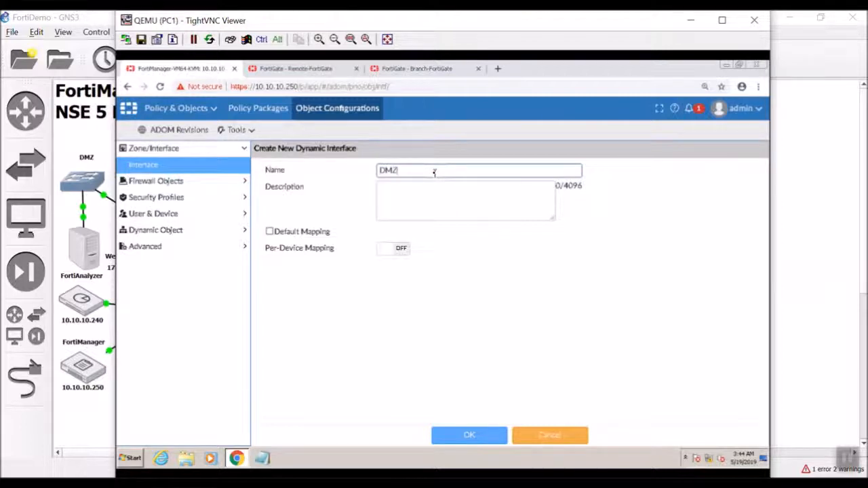
- Enable per-device mapping for the DMZ interface and map it to port4 on Datacenter-FortiGate
{"action": "left_click", "coordinate": [388, 251]}
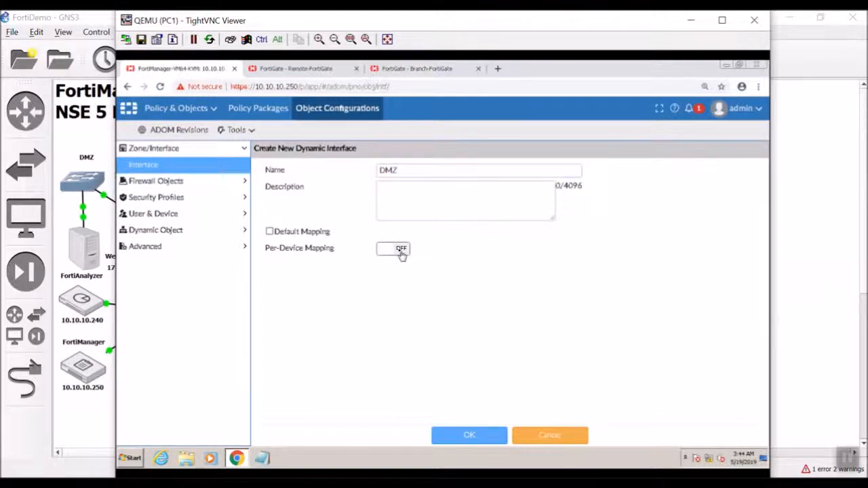
{"action": "left_click", "coordinate": [301, 266]}
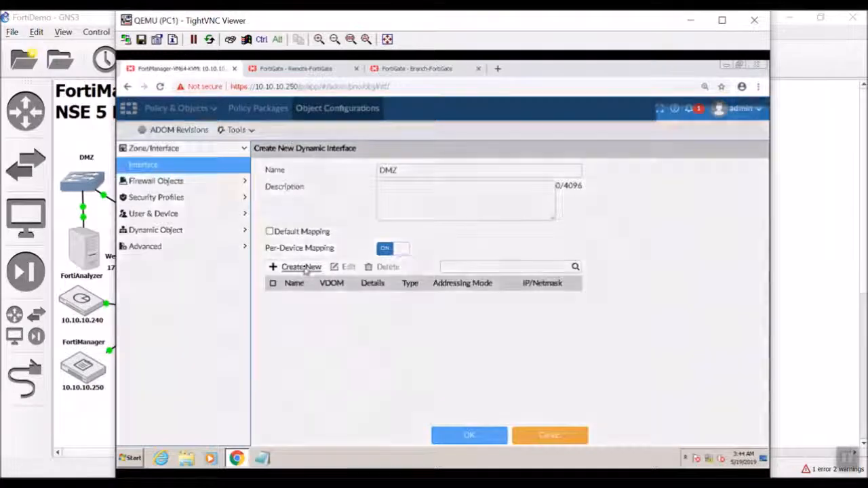
{"action": "left_click", "coordinate": [430, 283]}
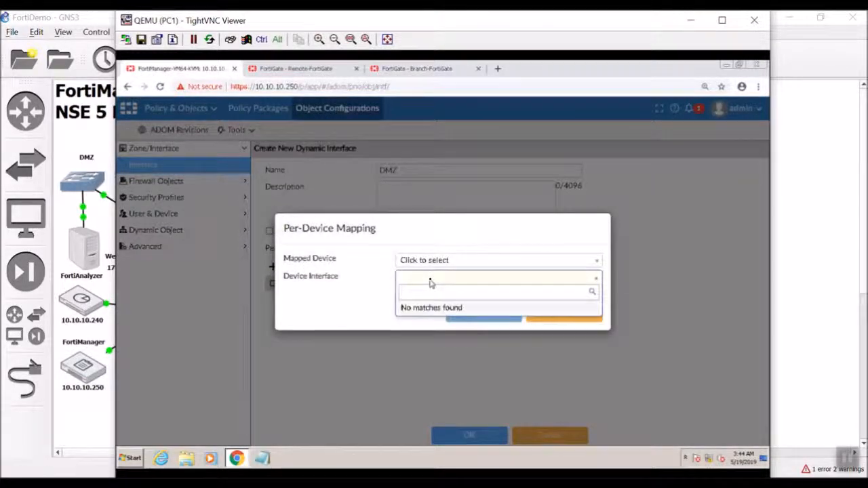
{"action": "left_click", "coordinate": [430, 282]}
{"action": "left_click", "coordinate": [430, 261]}
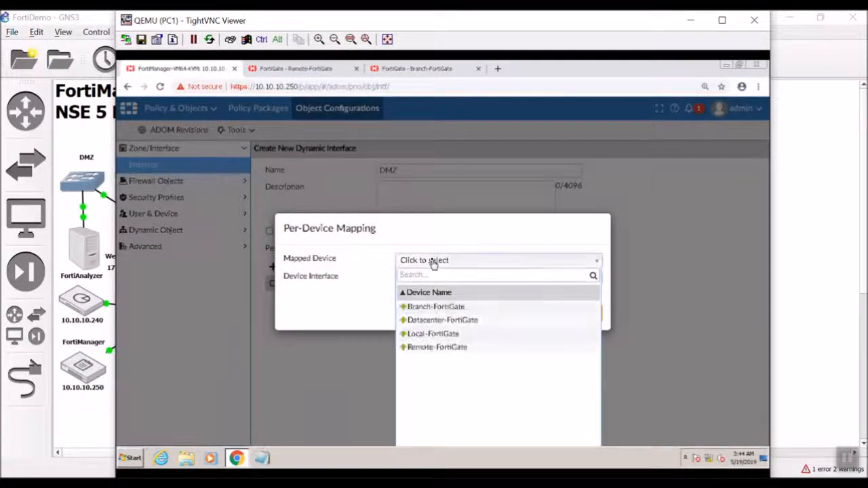
{"action": "left_click", "coordinate": [437, 322]}
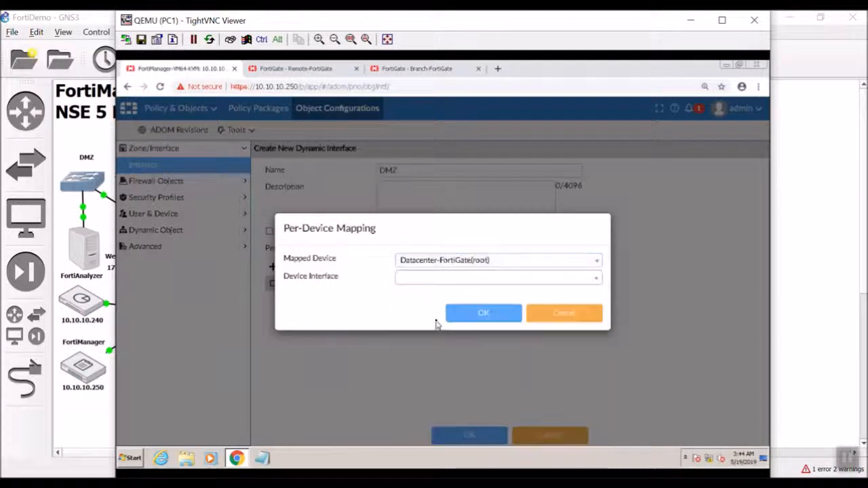
{"action": "left_click", "coordinate": [427, 285]}
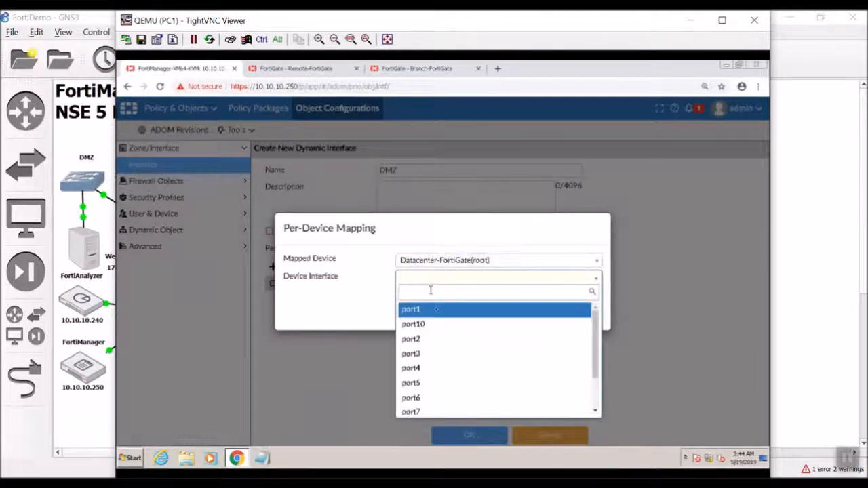
{"action": "left_click", "coordinate": [437, 369]}
{"action": "left_click", "coordinate": [474, 318]}
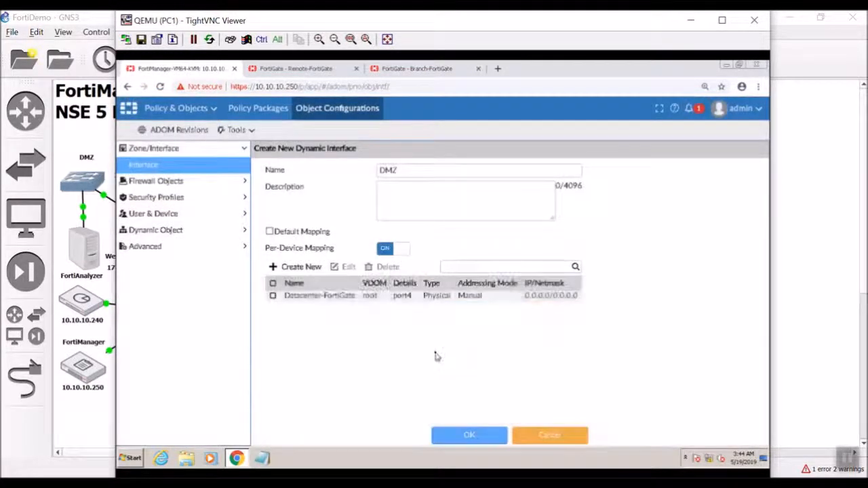
- Save the DMZ dynamic interface and open the WAN interface for editing
{"action": "left_click", "coordinate": [461, 438]}
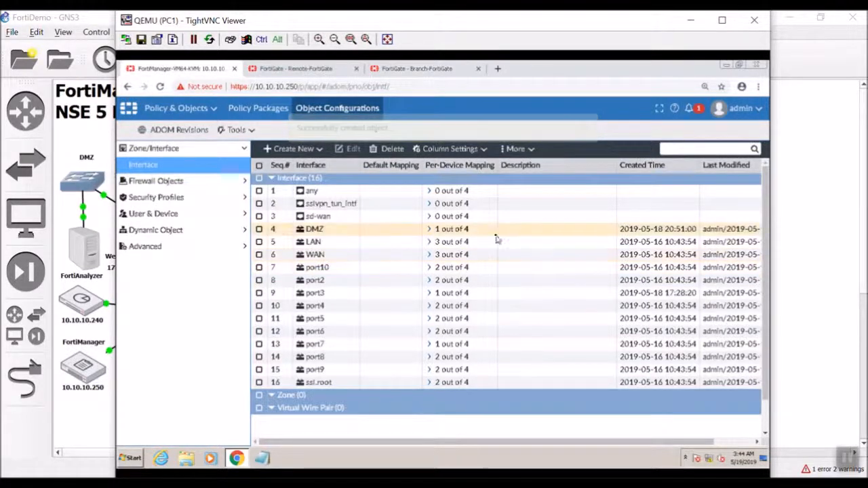
{"action": "left_click", "coordinate": [487, 261]}
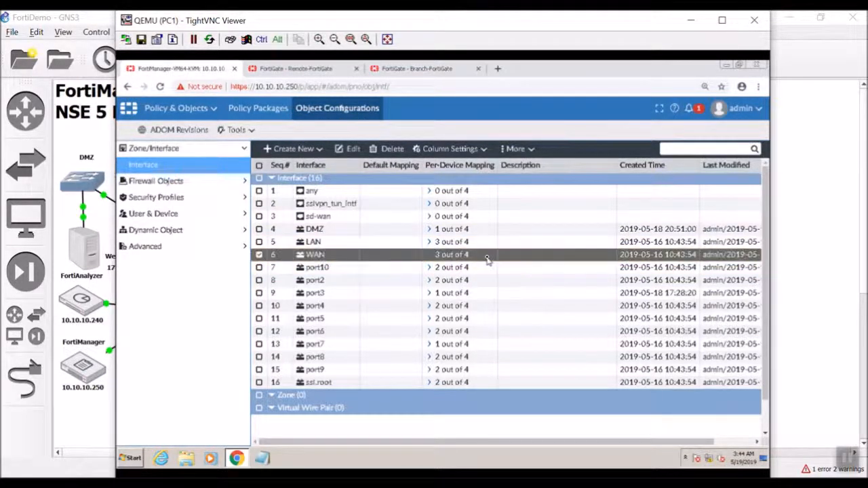
{"action": "double_click", "coordinate": [384, 262]}
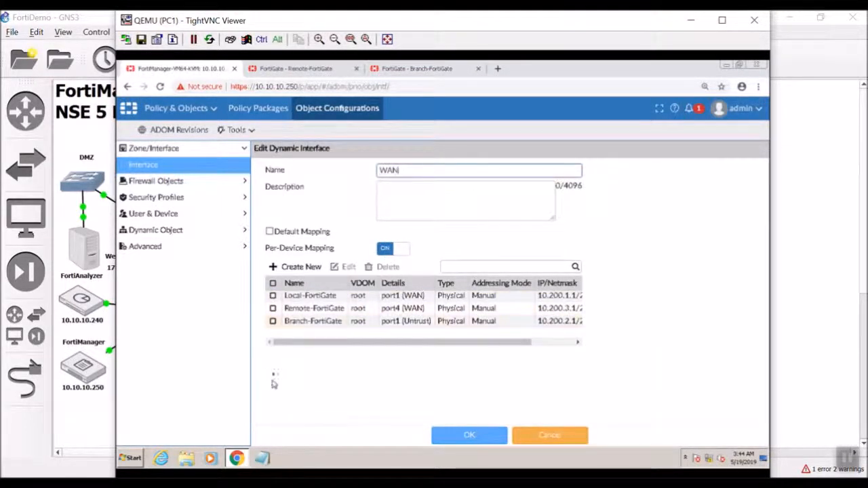
- Add a per-device mapping of the WAN interface to port1 on Datacenter-FortiGate and save the interface
{"action": "left_click", "coordinate": [305, 267]}
{"action": "left_click", "coordinate": [437, 264]}
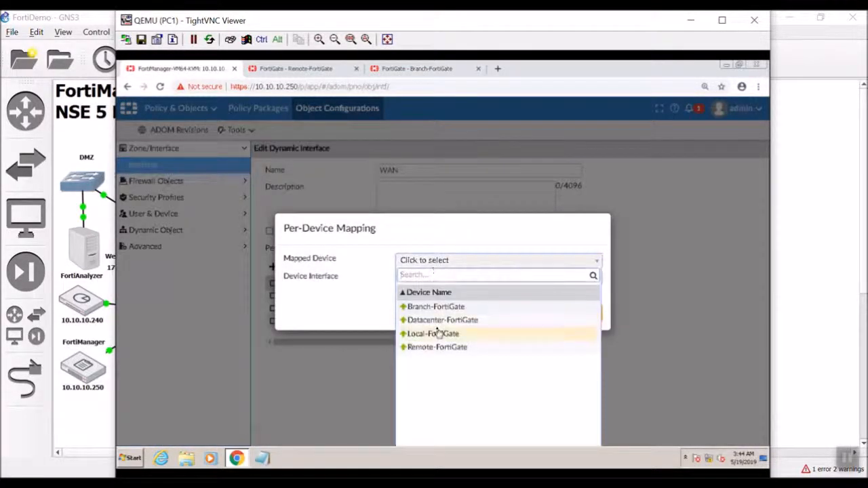
{"action": "left_click", "coordinate": [434, 318]}
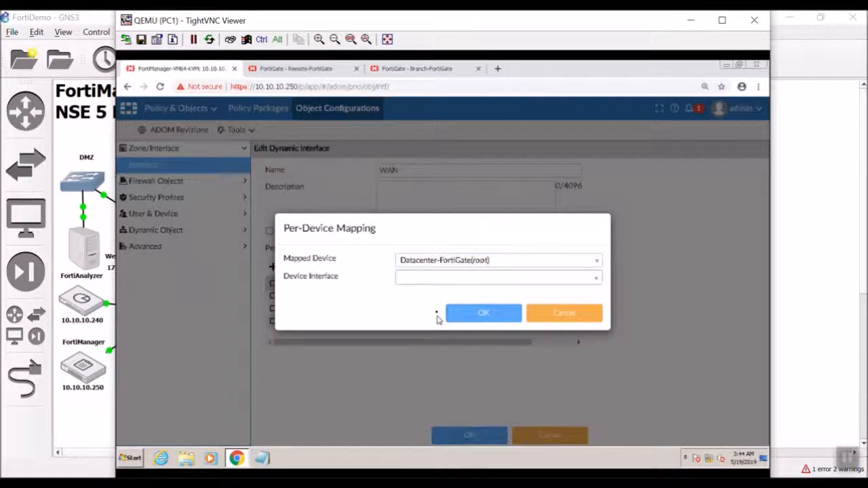
{"action": "left_click", "coordinate": [447, 285]}
{"action": "left_click", "coordinate": [434, 314]}
{"action": "left_click", "coordinate": [478, 315]}
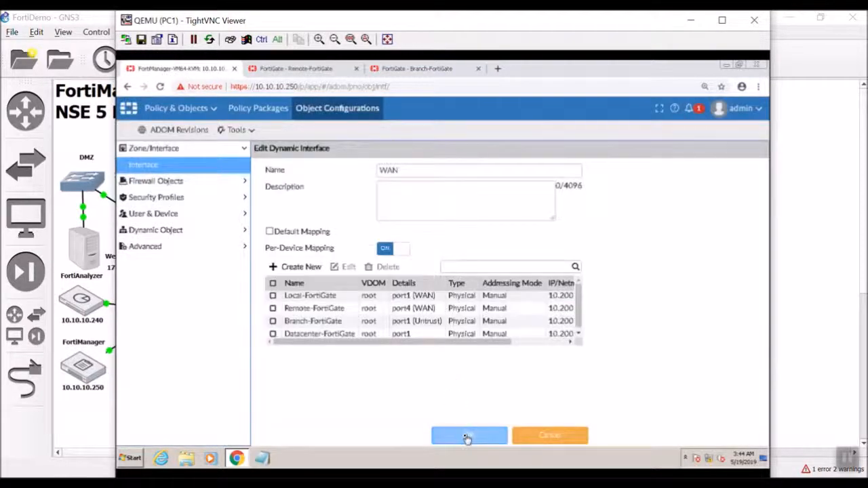
{"action": "left_click", "coordinate": [467, 437]}
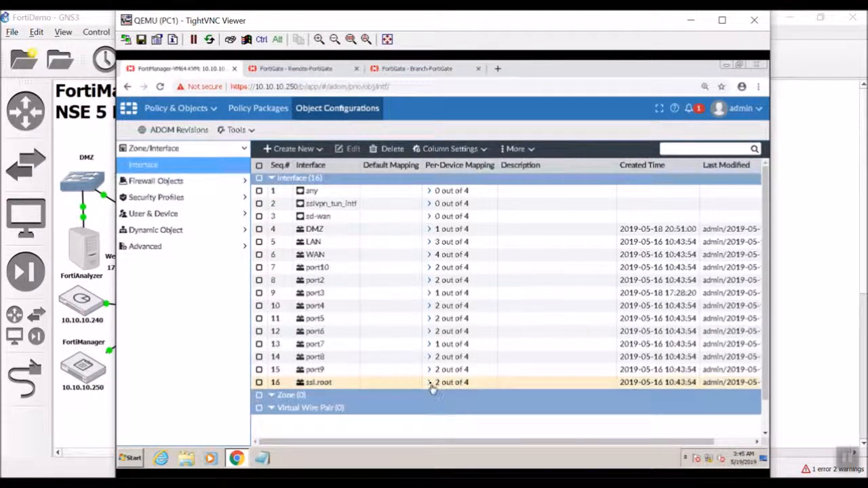
- Begin a new virtual IP in the firewall objects, name it WebServer and assign it to the DMZ interface
{"action": "left_click", "coordinate": [174, 183]}
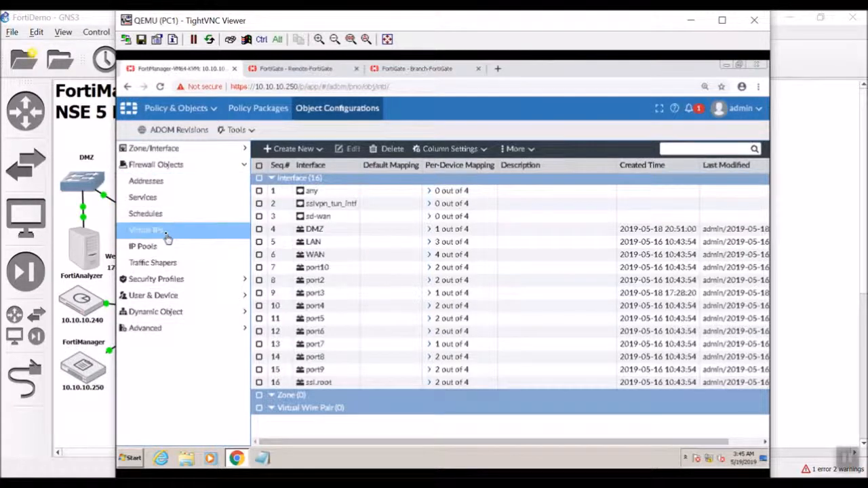
{"action": "left_click", "coordinate": [167, 234]}
{"action": "left_click", "coordinate": [296, 150]}
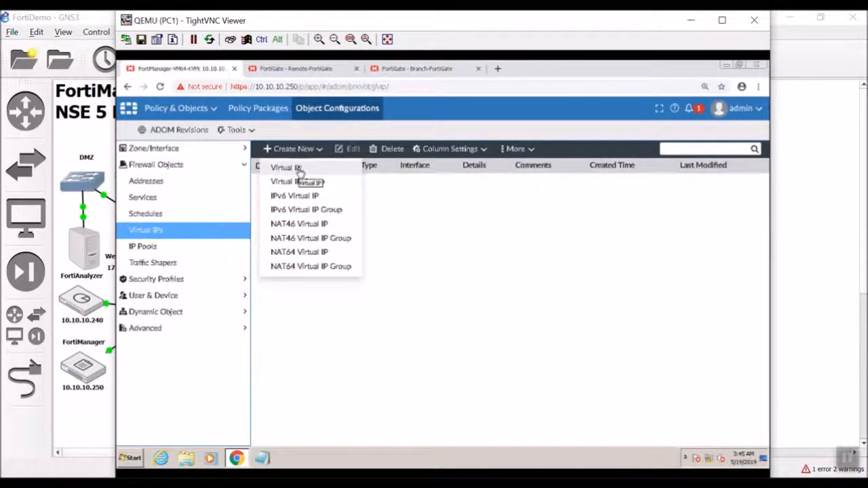
{"action": "left_click", "coordinate": [300, 169]}
{"action": "left_click", "coordinate": [423, 171]}
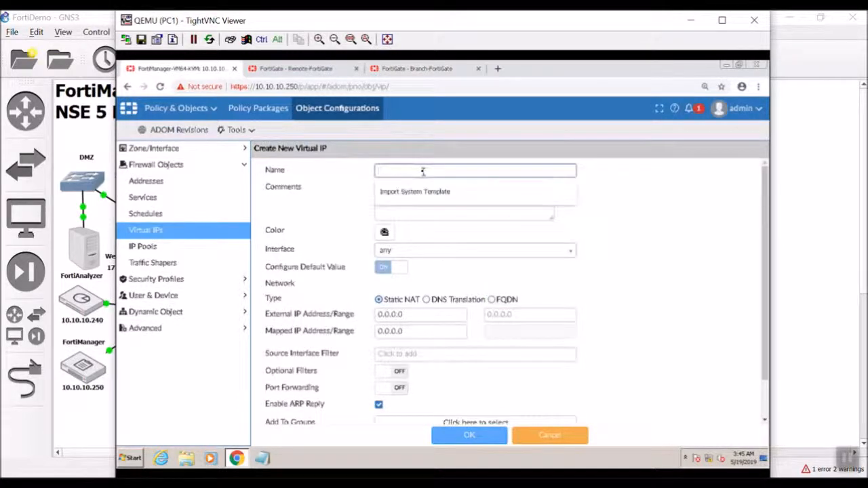
{"action": "type", "text": "WebServer"}
{"action": "key", "text": "Tab"}
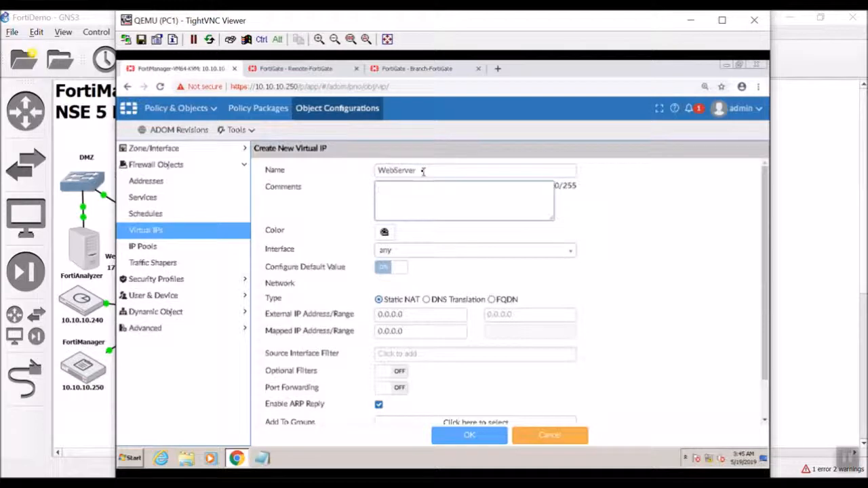
{"action": "left_click", "coordinate": [423, 255]}
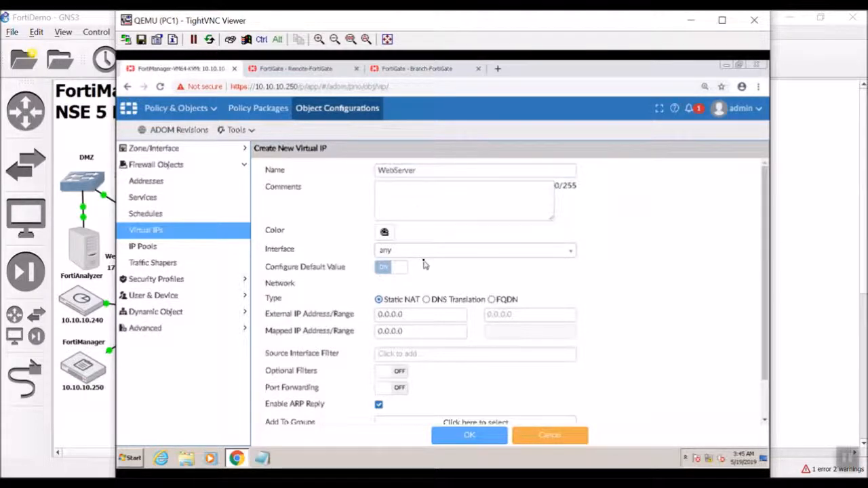
{"action": "left_click", "coordinate": [429, 286]}
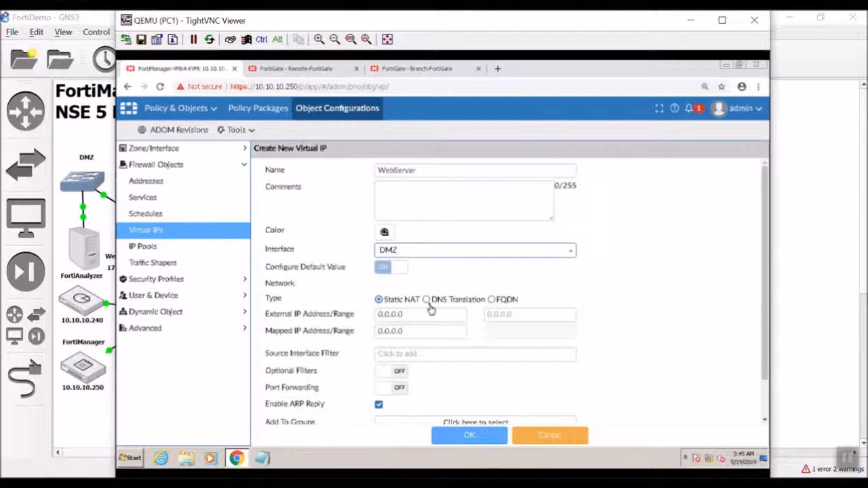
- Set the virtual IP's external address to 10.200.4.10 and its mapped address to 10.10.40.10
{"action": "left_click_drag", "start_coordinate": [433, 316], "coordinate": [293, 305]}
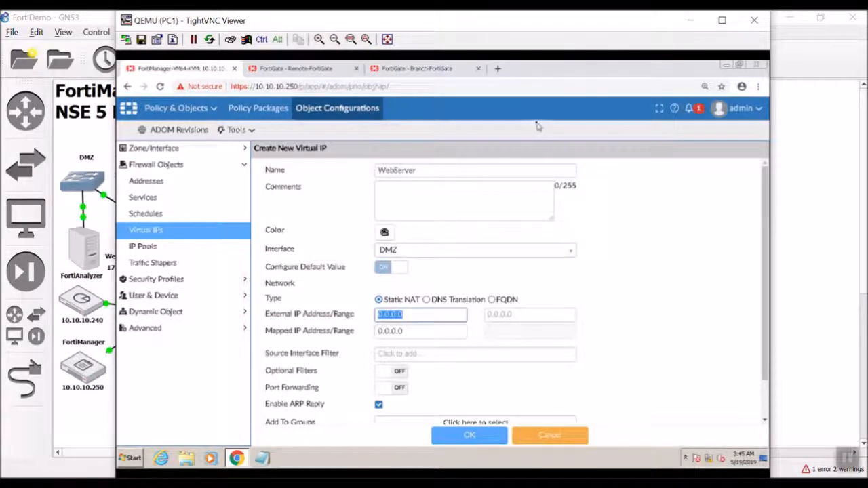
{"action": "scroll", "coordinate": [503, 245], "scroll_direction": "down", "scroll_amount": 1}
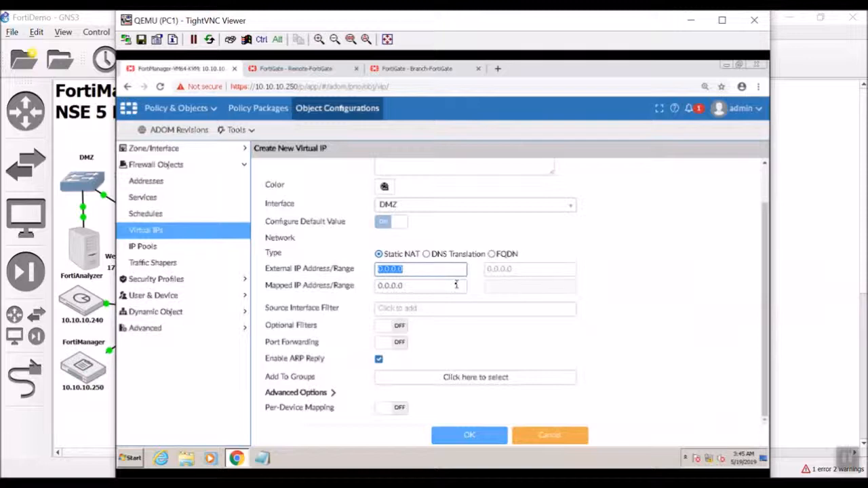
{"action": "type", "text": "10"}
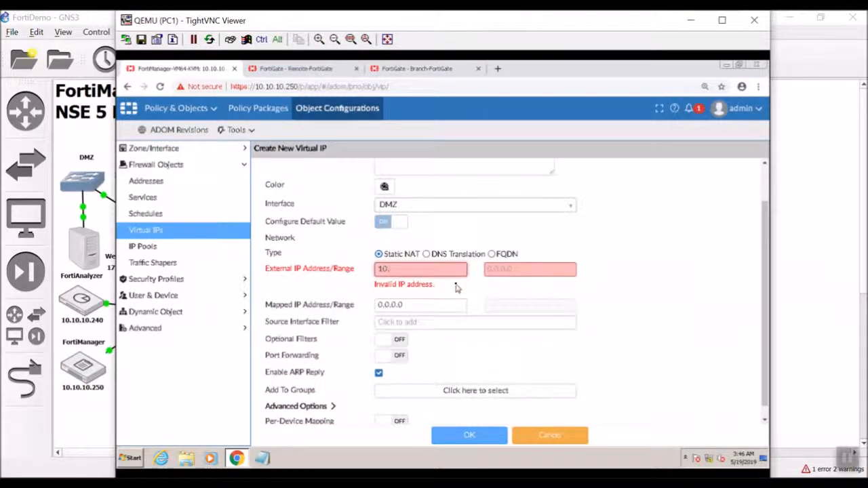
{"action": "type", "text": ".200.4.10"}
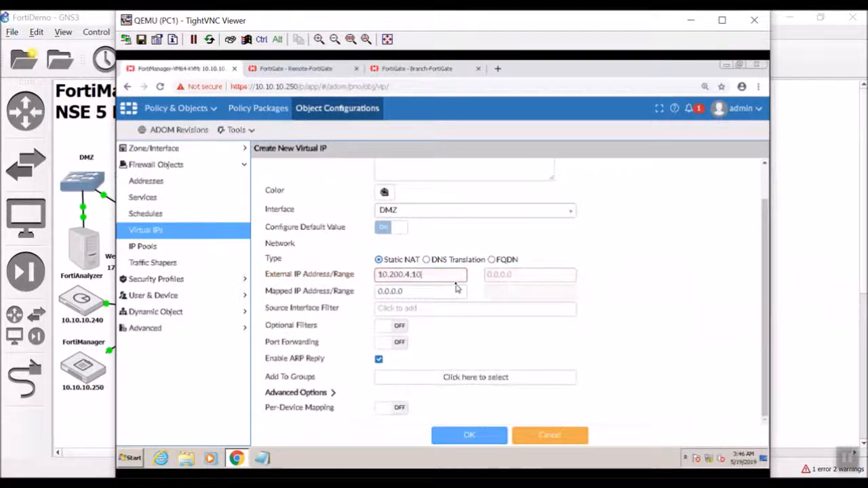
{"action": "key", "text": "Tab"}
{"action": "key", "text": "Tab"}
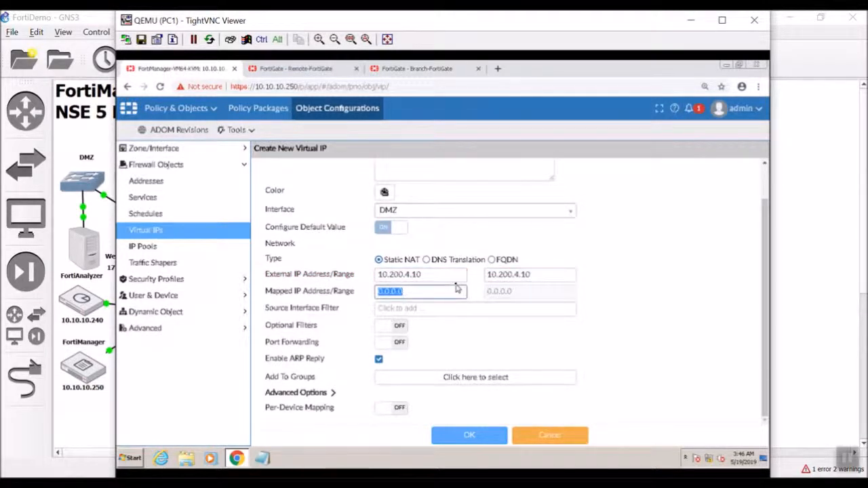
{"action": "type", "text": "10.10"}
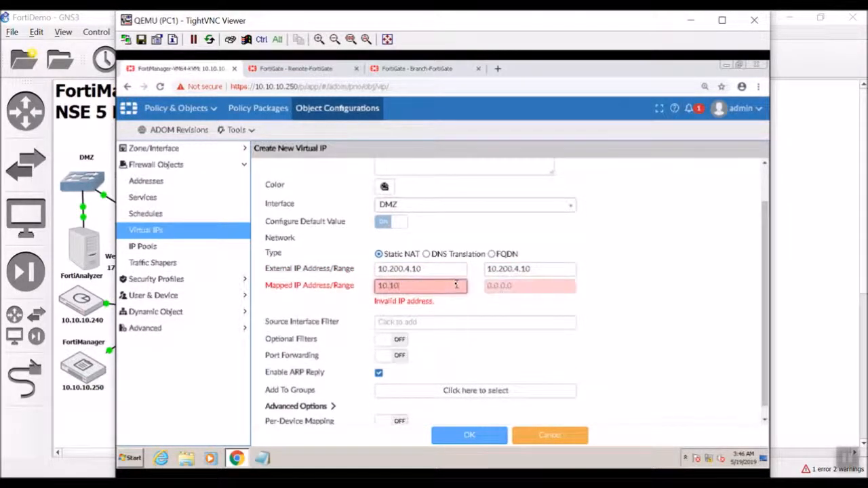
{"action": "type", "text": ".40.10"}
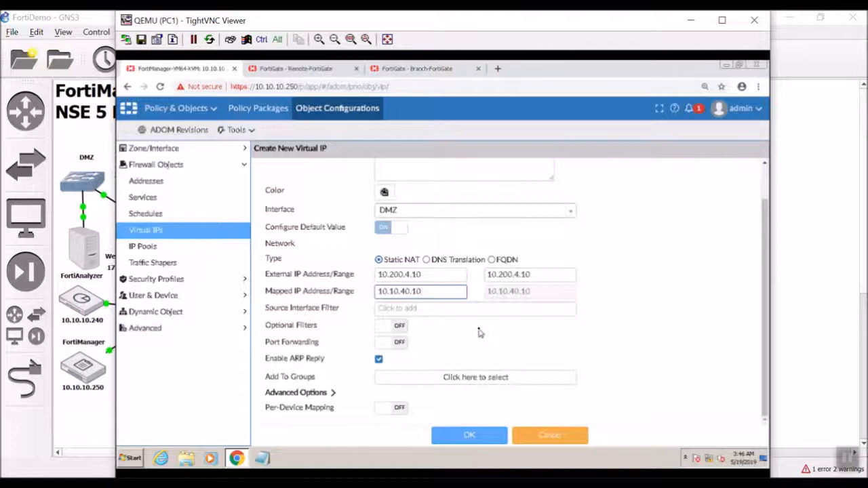
{"action": "left_click", "coordinate": [399, 326]}
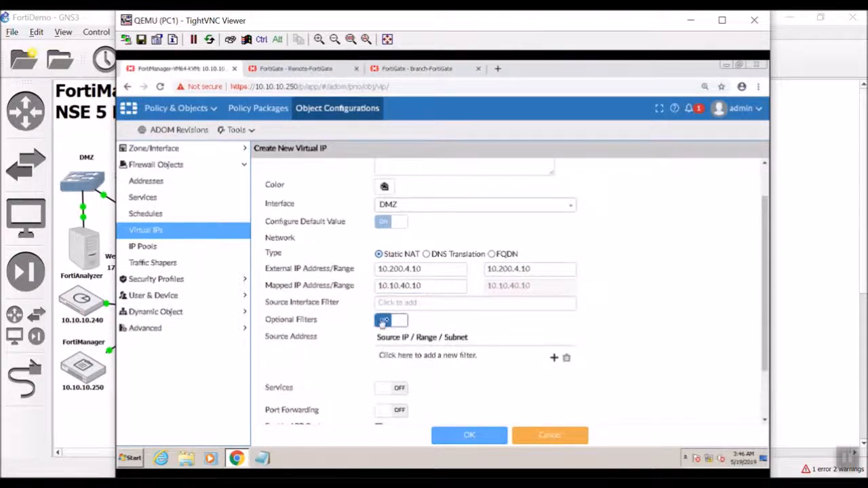
{"action": "left_click", "coordinate": [383, 323]}
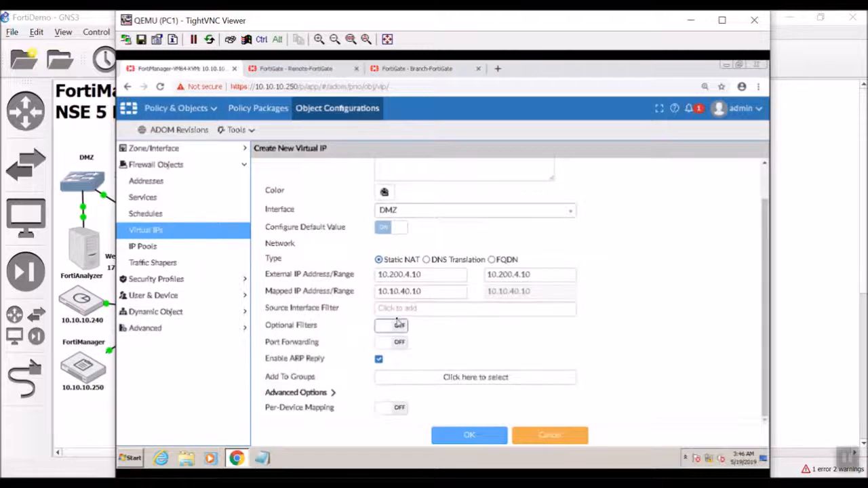
{"action": "left_click", "coordinate": [398, 324]}
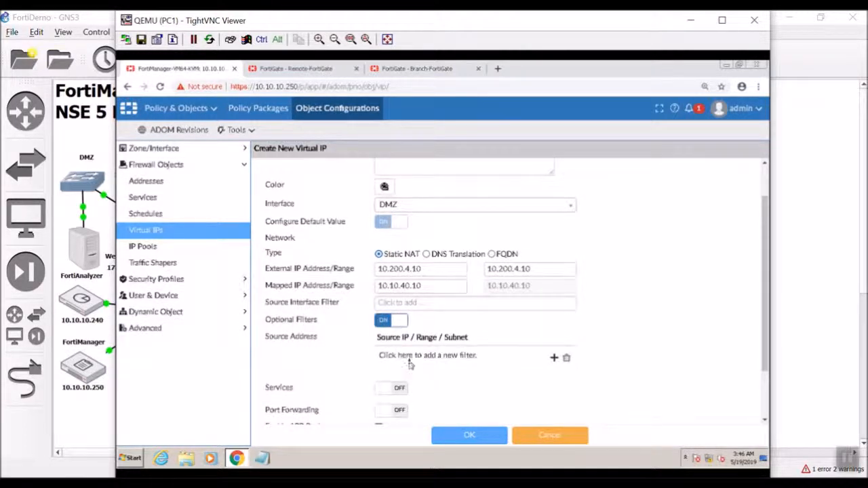
{"action": "left_click", "coordinate": [393, 327]}
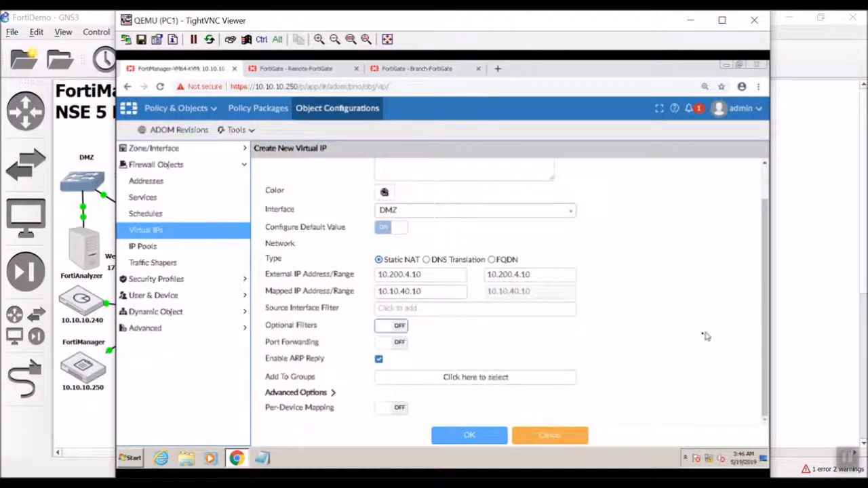
- Save the WebServer virtual IP and return to the IPv4 policy of the Datacenter package
{"action": "left_click", "coordinate": [486, 438]}
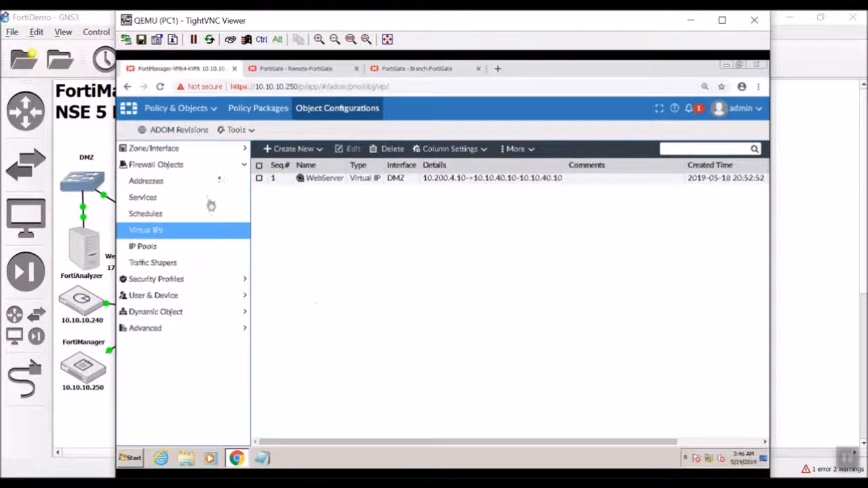
{"action": "left_click", "coordinate": [248, 110]}
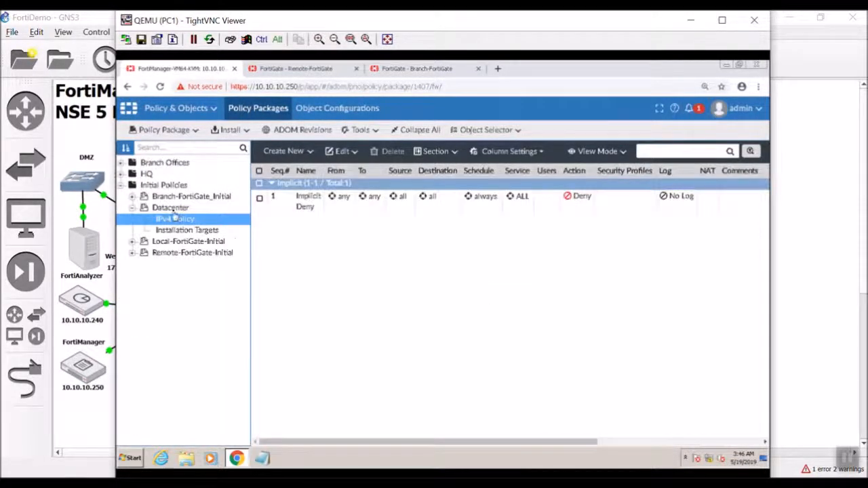
{"action": "left_click", "coordinate": [265, 154]}
{"action": "left_click", "coordinate": [509, 171]}
{"action": "type", "text": "Webserver"}
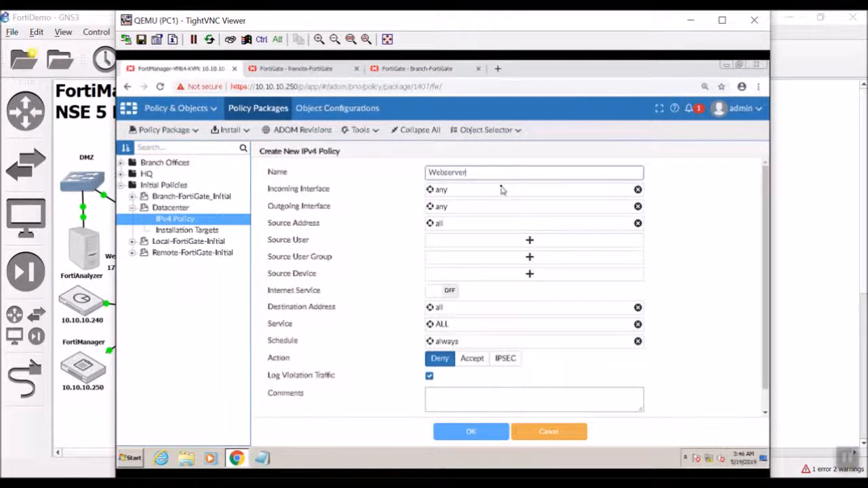
{"action": "left_click", "coordinate": [502, 189]}
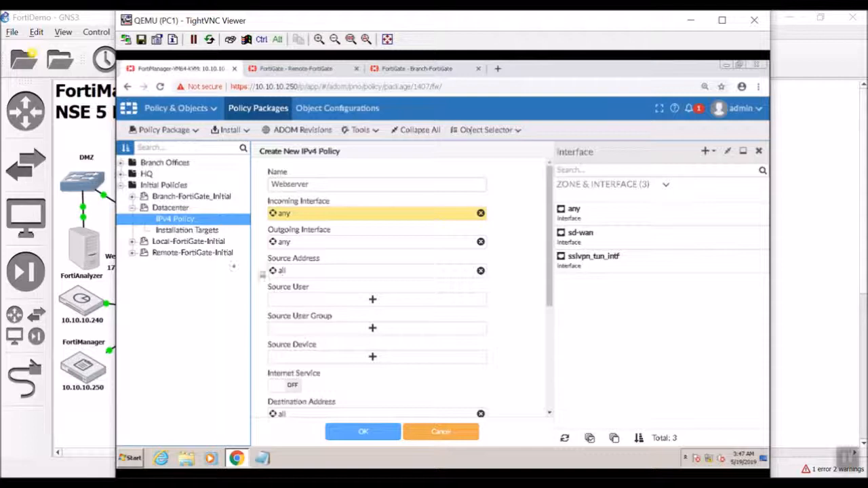
- Add the DataCenters group as an installation target of the Datacenter policy package
{"action": "left_click", "coordinate": [212, 231]}
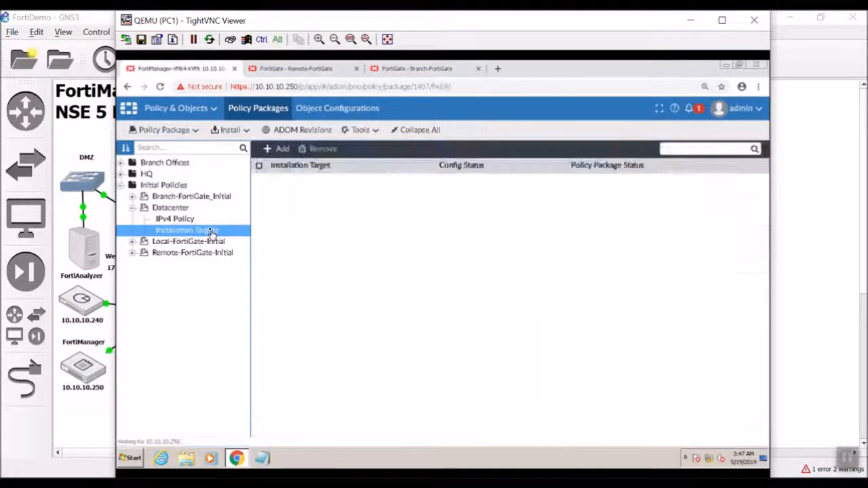
{"action": "left_click", "coordinate": [282, 149]}
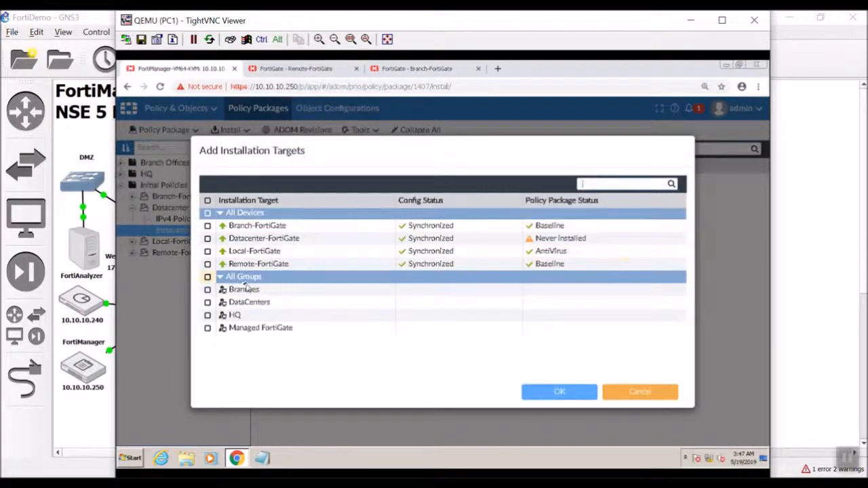
{"action": "left_click", "coordinate": [209, 303]}
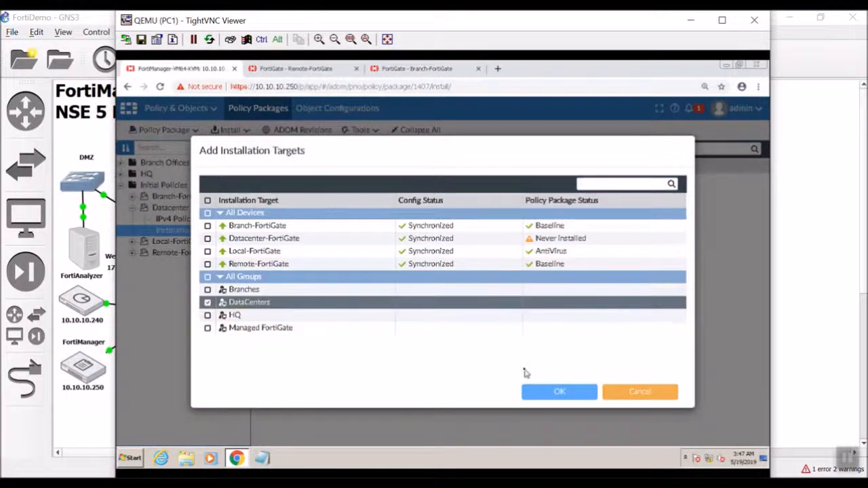
{"action": "left_click", "coordinate": [549, 392]}
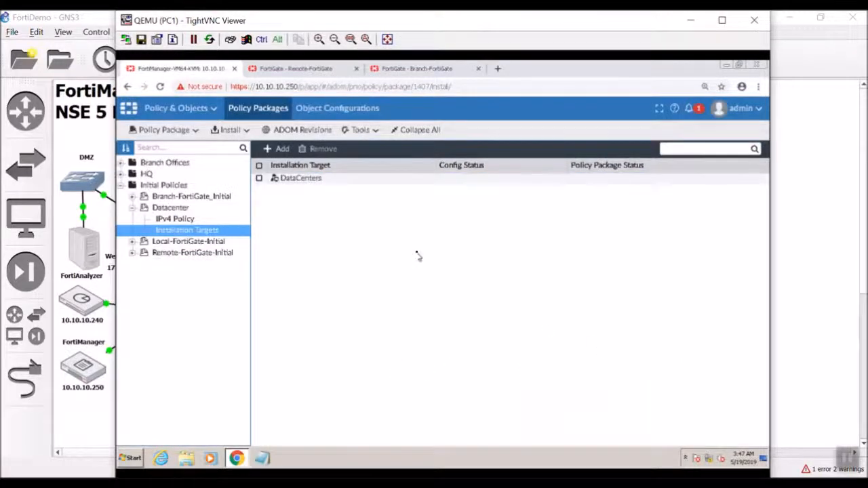
- Create a new IPv4 policy in the Datacenter package with WAN as incoming interface and DMZ as outgoing interface
{"action": "left_click", "coordinate": [178, 219]}
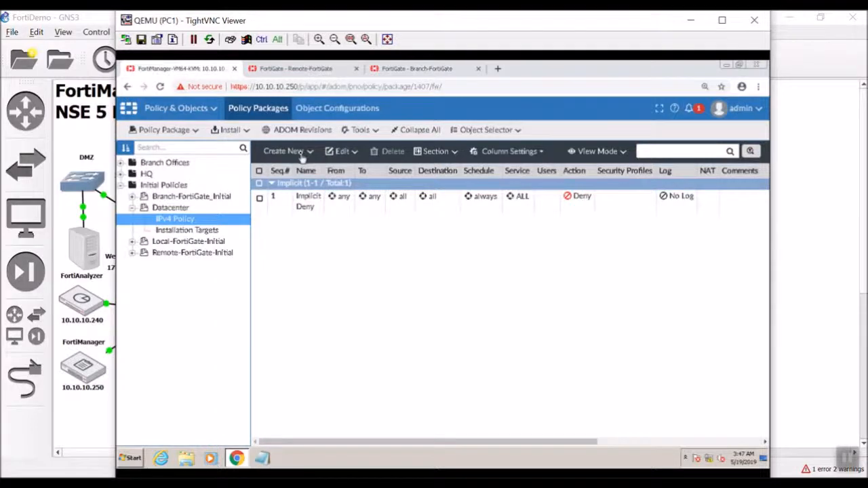
{"action": "left_click", "coordinate": [302, 154]}
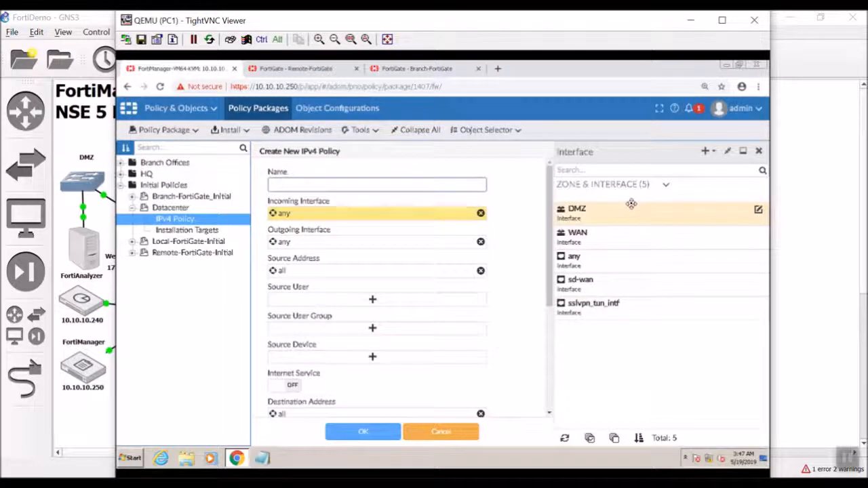
{"action": "left_click", "coordinate": [630, 239]}
{"action": "left_click", "coordinate": [418, 243]}
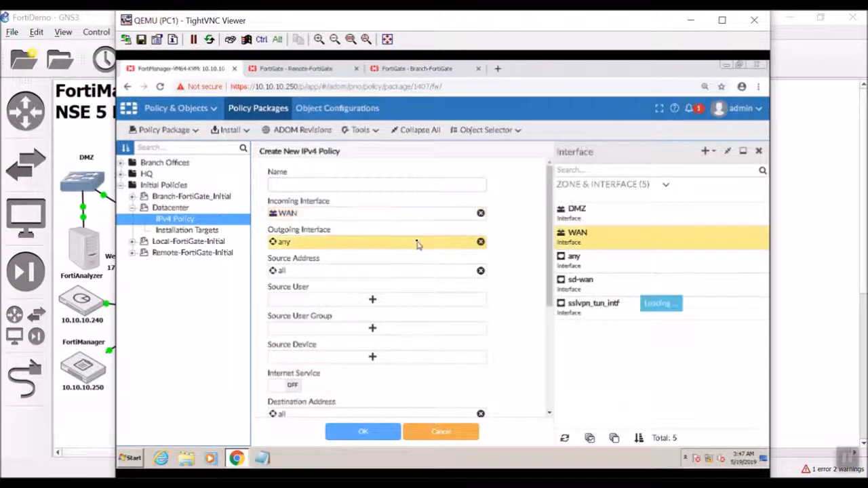
{"action": "left_click", "coordinate": [615, 213]}
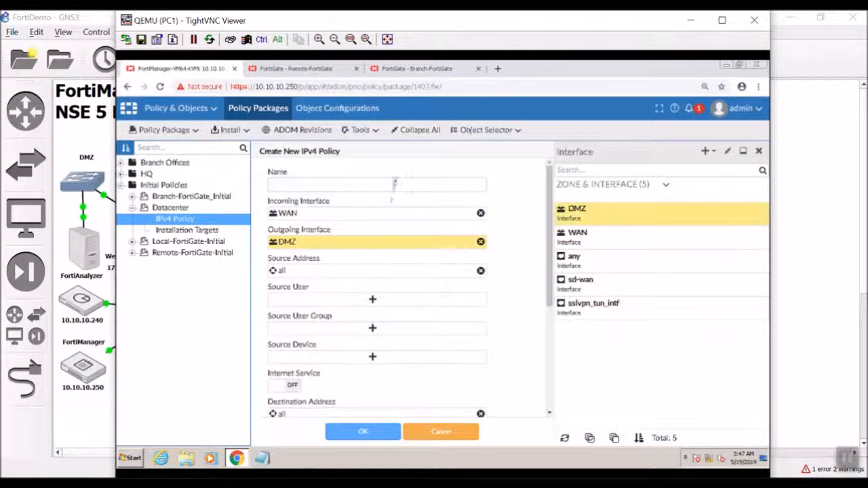
- Name the new IPv4 policy WebServer
{"action": "left_click", "coordinate": [399, 183]}
{"action": "type", "text": "WebSerber"}
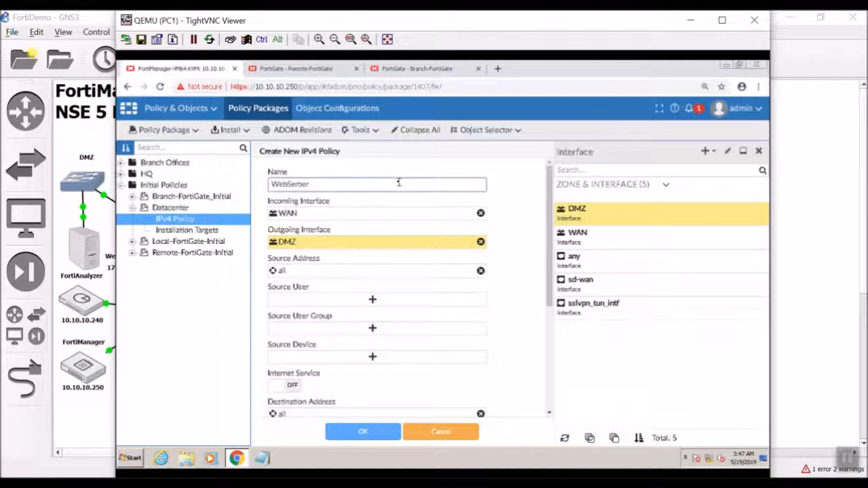
{"action": "key", "text": "BackSpace"}
{"action": "key", "text": "BackSpace"}
{"action": "key", "text": "BackSpace"}
{"action": "key", "text": "BackSpace"}
{"action": "type", "text": "ver"}
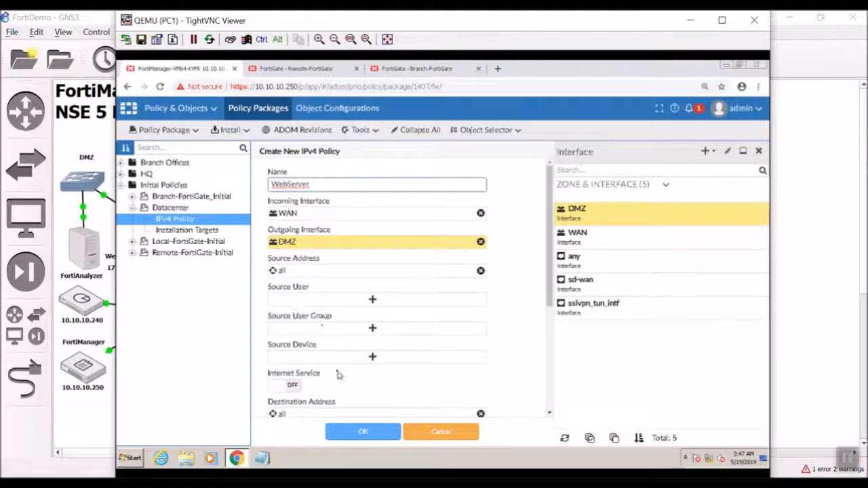
- Set the policy's destination address to the WebServer virtual IP, leaving the virtual IP's own settings as they are
{"action": "scroll", "coordinate": [343, 370], "scroll_direction": "down", "scroll_amount": 1}
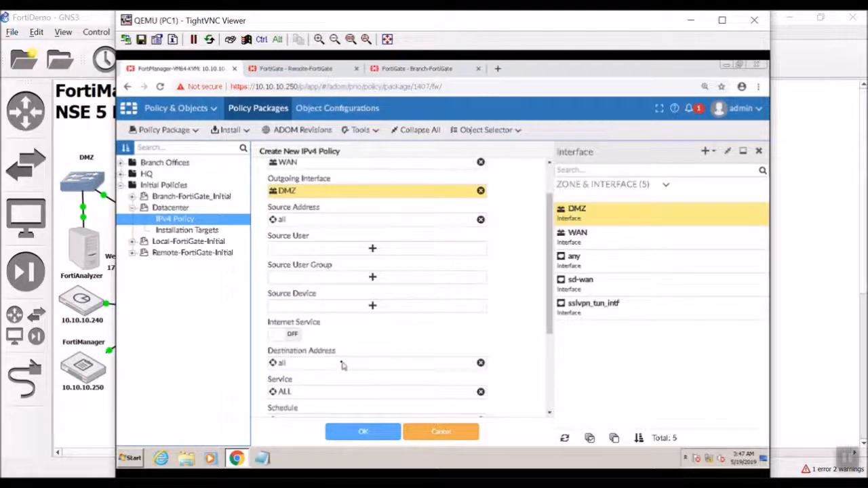
{"action": "left_click", "coordinate": [342, 366]}
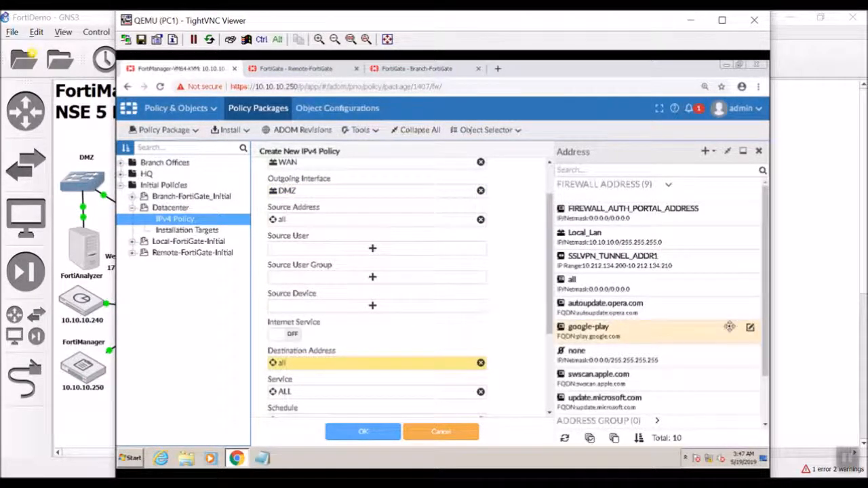
{"action": "scroll", "coordinate": [727, 328], "scroll_direction": "down", "scroll_amount": 1}
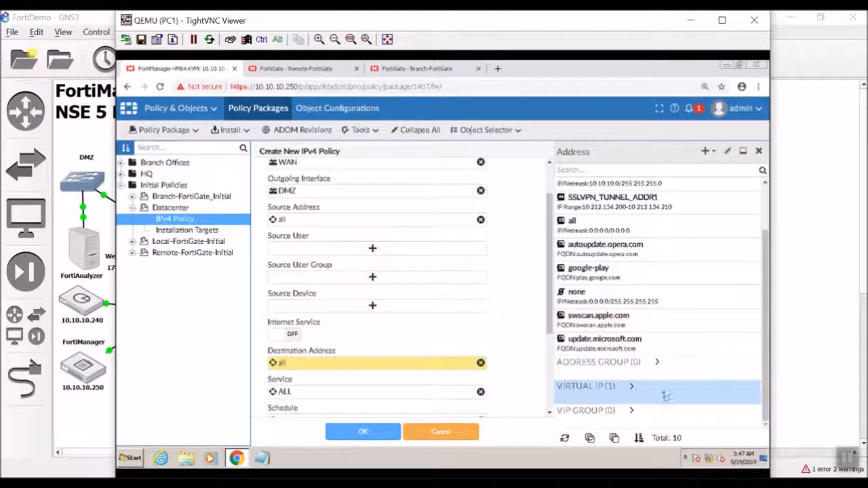
{"action": "left_click", "coordinate": [632, 387]}
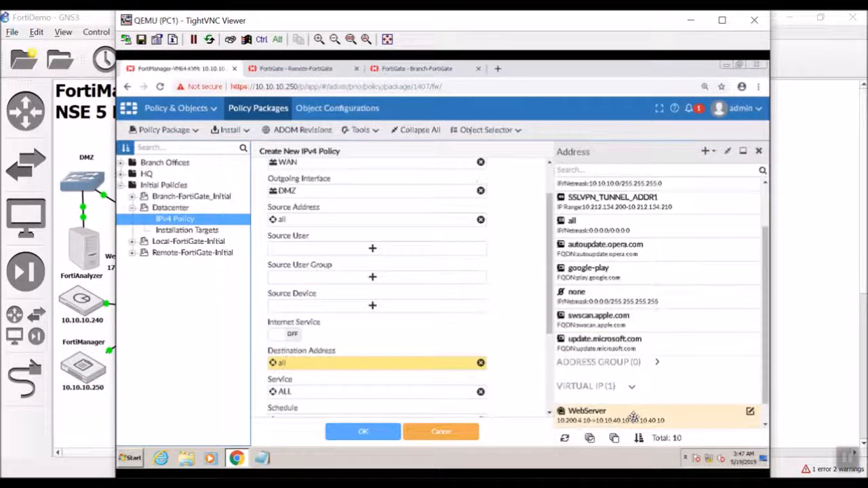
{"action": "double_click", "coordinate": [630, 419]}
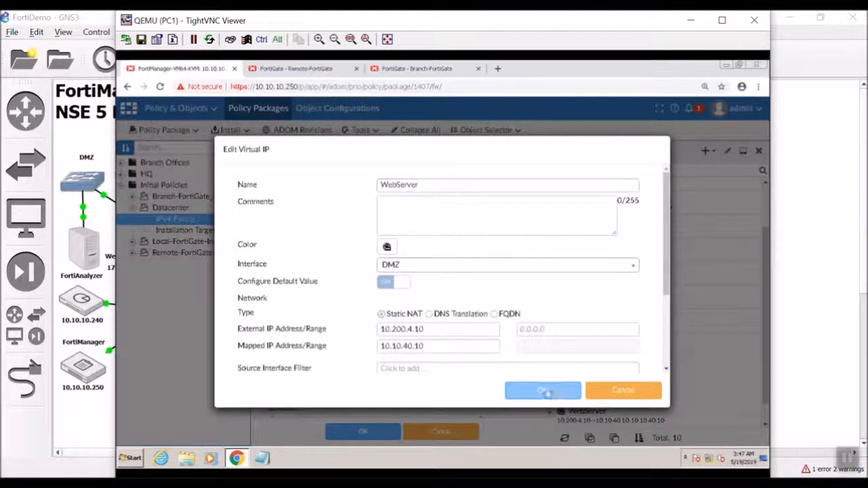
{"action": "left_click", "coordinate": [547, 391]}
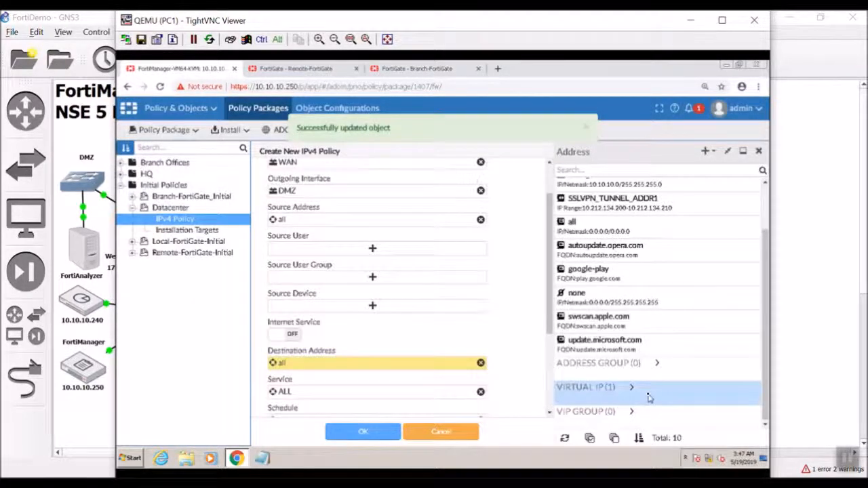
{"action": "left_click", "coordinate": [632, 387]}
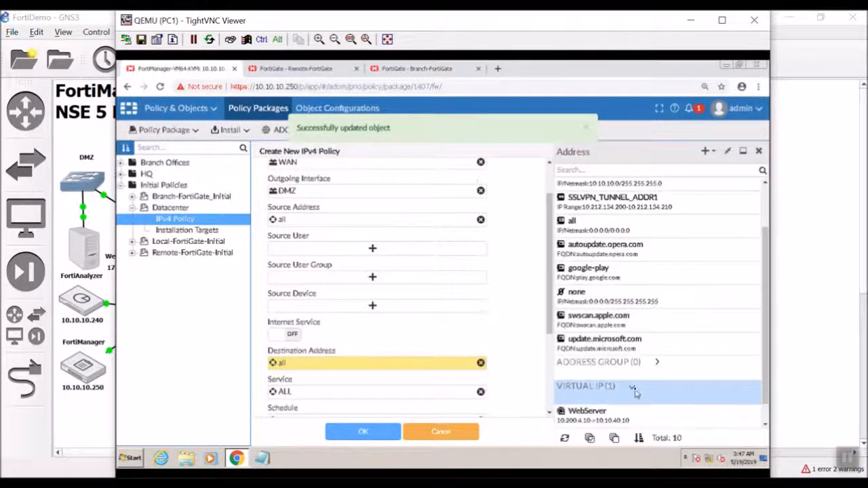
{"action": "left_click_drag", "start_coordinate": [608, 412], "coordinate": [352, 362]}
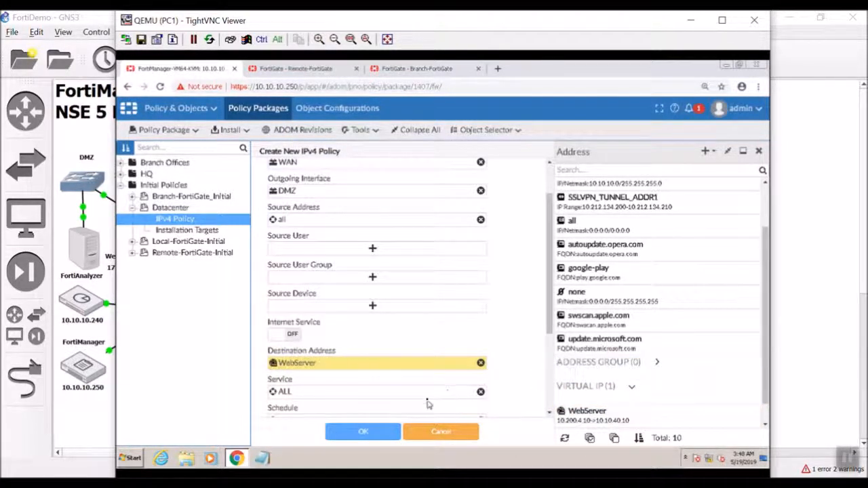
- Find the HTTP services and replace the policy's service ALL with HTTPS and HTTP
{"action": "scroll", "coordinate": [420, 397], "scroll_direction": "down", "scroll_amount": 1}
{"action": "left_click", "coordinate": [382, 343]}
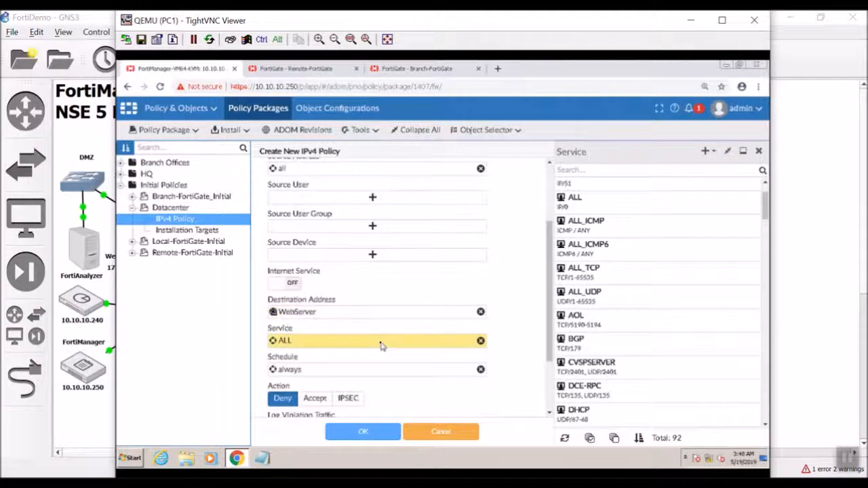
{"action": "scroll", "coordinate": [709, 342], "scroll_direction": "down", "scroll_amount": 3}
{"action": "scroll", "coordinate": [710, 346], "scroll_direction": "down", "scroll_amount": 3}
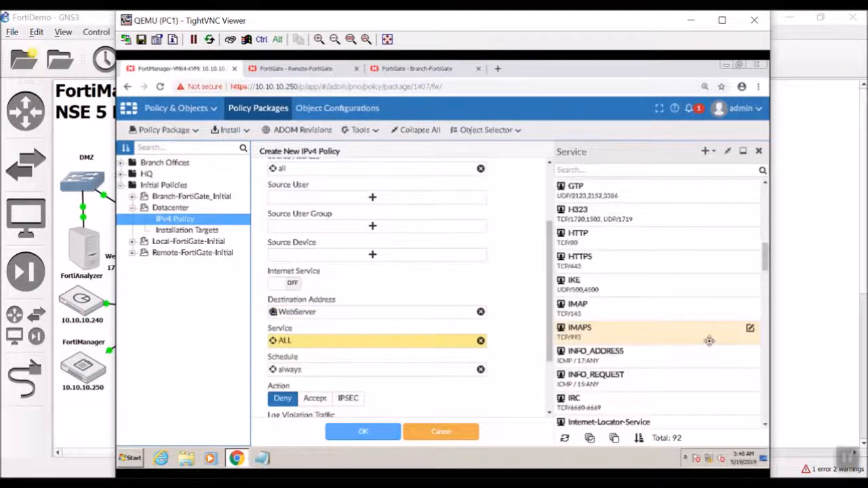
{"action": "scroll", "coordinate": [710, 341], "scroll_direction": "up", "scroll_amount": 5}
{"action": "left_click", "coordinate": [583, 171]}
{"action": "type", "text": "web"}
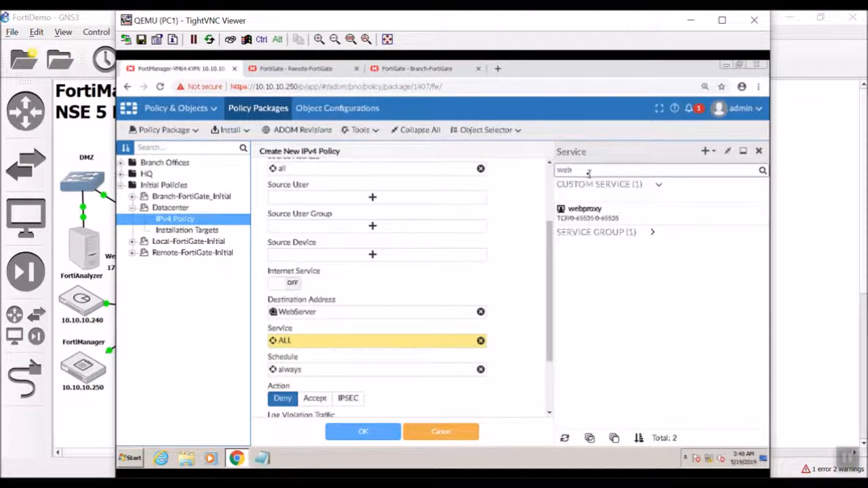
{"action": "left_click_drag", "start_coordinate": [575, 170], "coordinate": [537, 178]}
{"action": "type", "text": "http"}
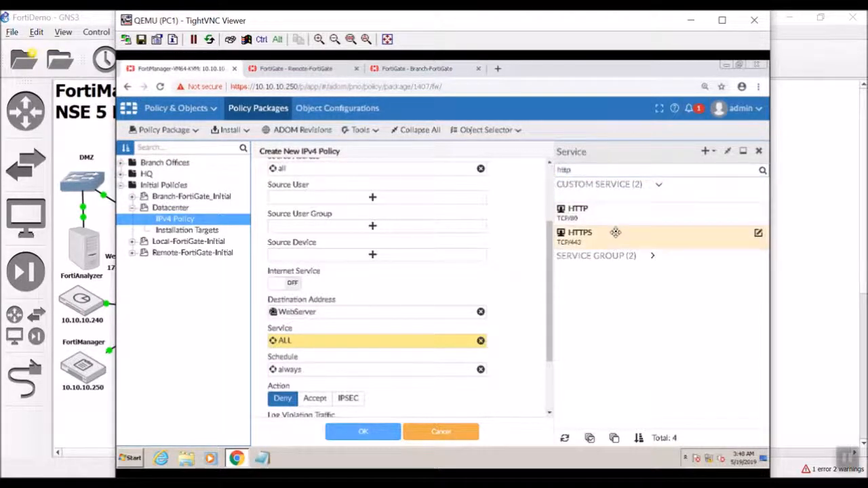
{"action": "left_click_drag", "start_coordinate": [615, 232], "coordinate": [354, 340]}
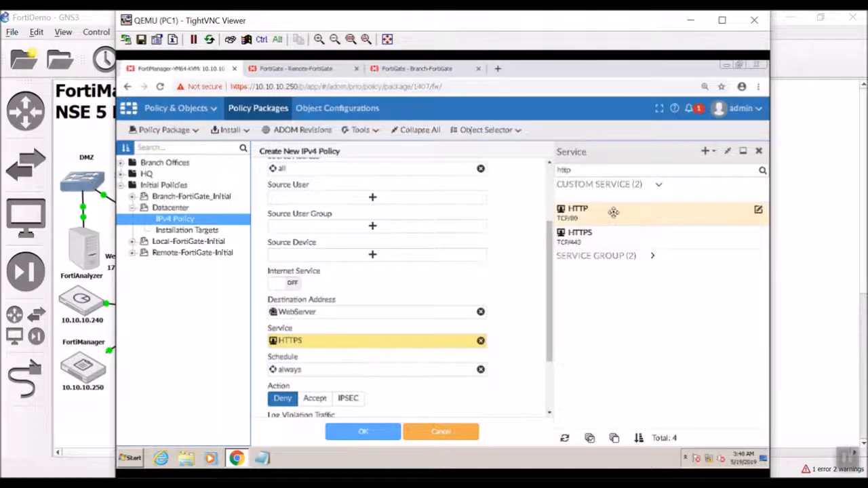
{"action": "left_click_drag", "start_coordinate": [614, 212], "coordinate": [375, 342]}
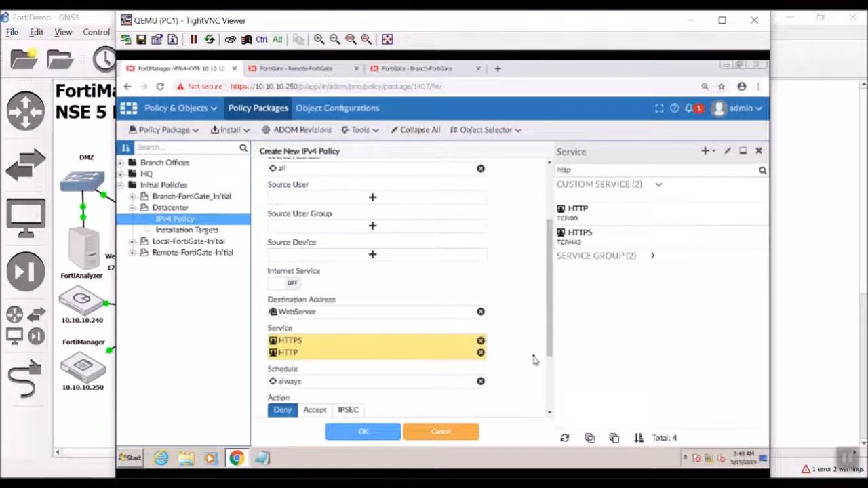
- Set the policy's action to Accept and try to save the policy
{"action": "left_click", "coordinate": [314, 411]}
{"action": "scroll", "coordinate": [499, 383], "scroll_direction": "down", "scroll_amount": 1}
{"action": "scroll", "coordinate": [499, 383], "scroll_direction": "down", "scroll_amount": 1}
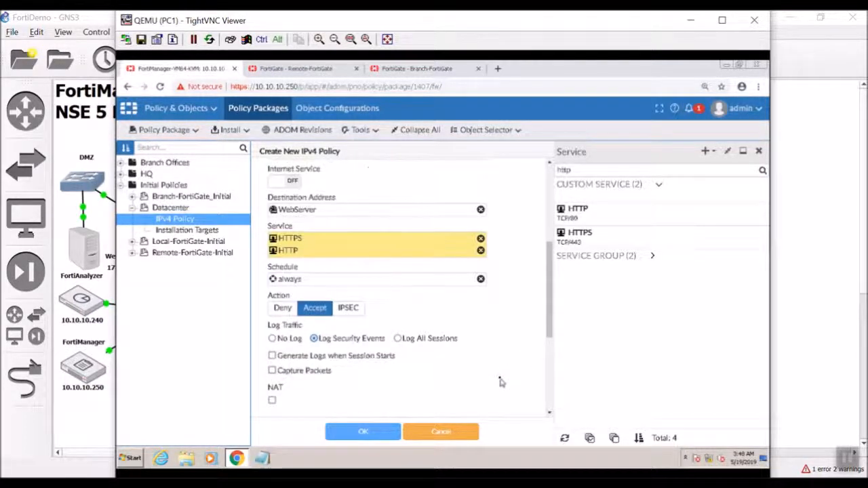
{"action": "scroll", "coordinate": [499, 383], "scroll_direction": "down", "scroll_amount": 1}
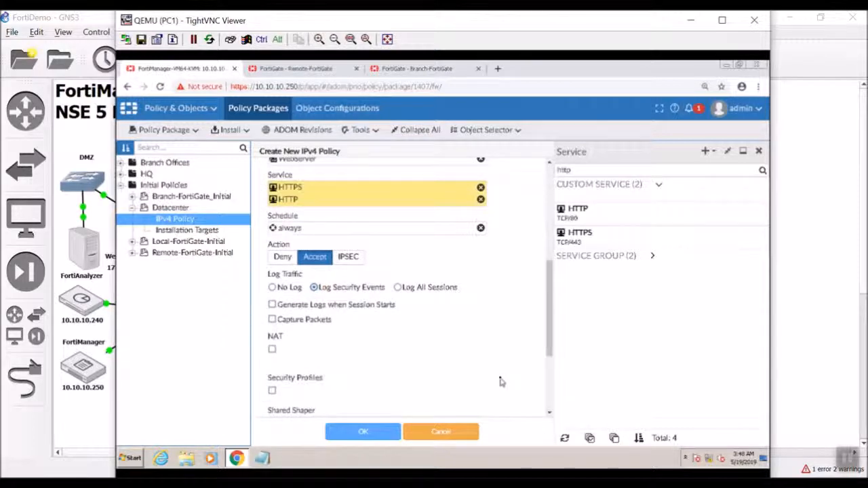
{"action": "scroll", "coordinate": [413, 364], "scroll_direction": "down", "scroll_amount": 3}
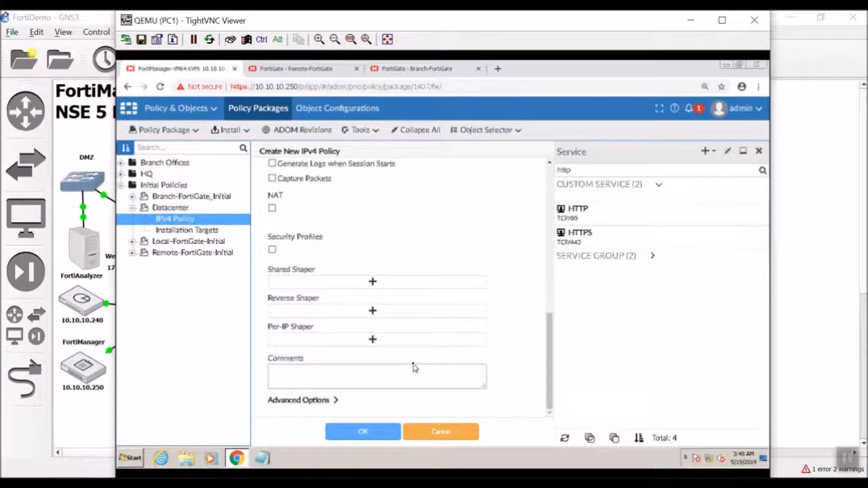
{"action": "left_click", "coordinate": [364, 435]}
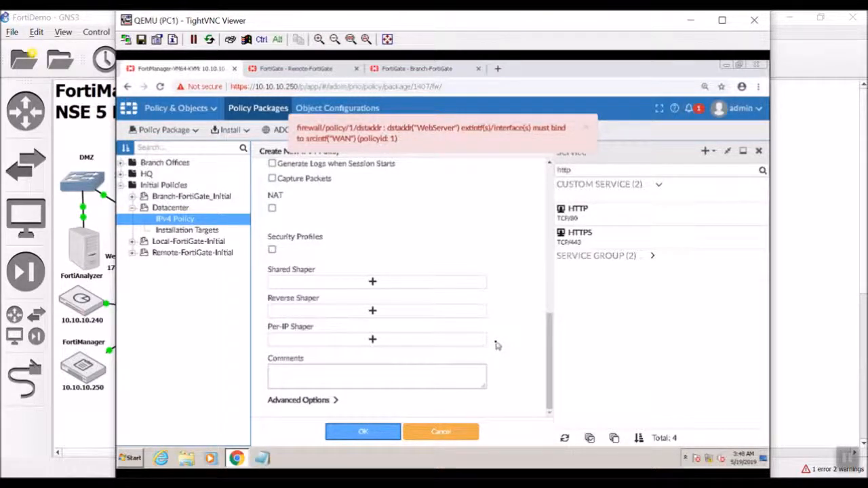
- Dismiss the error message, clear the address search and look for the WebServer virtual IP among the destination address choices
{"action": "left_click_drag", "start_coordinate": [550, 335], "coordinate": [544, 179]}
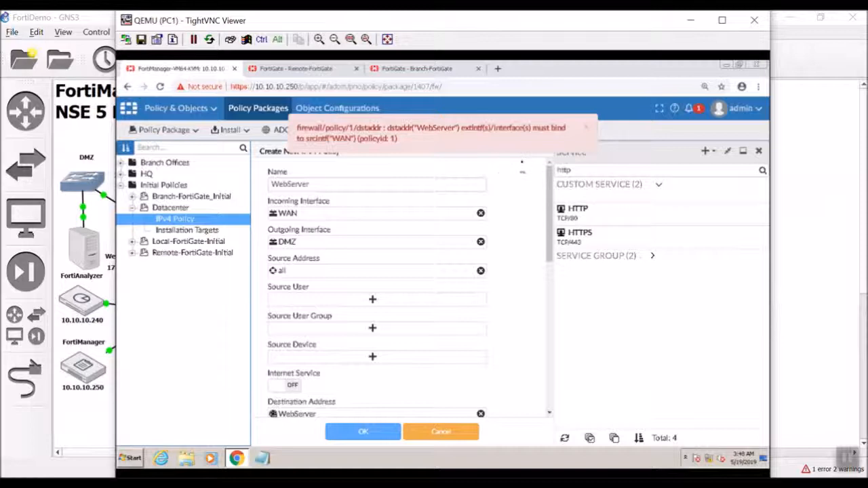
{"action": "left_click", "coordinate": [588, 128]}
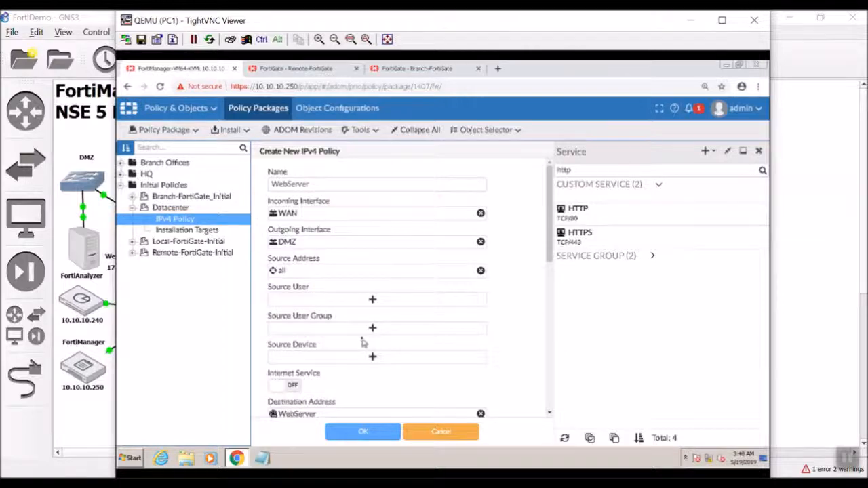
{"action": "scroll", "coordinate": [363, 346], "scroll_direction": "down", "scroll_amount": 2}
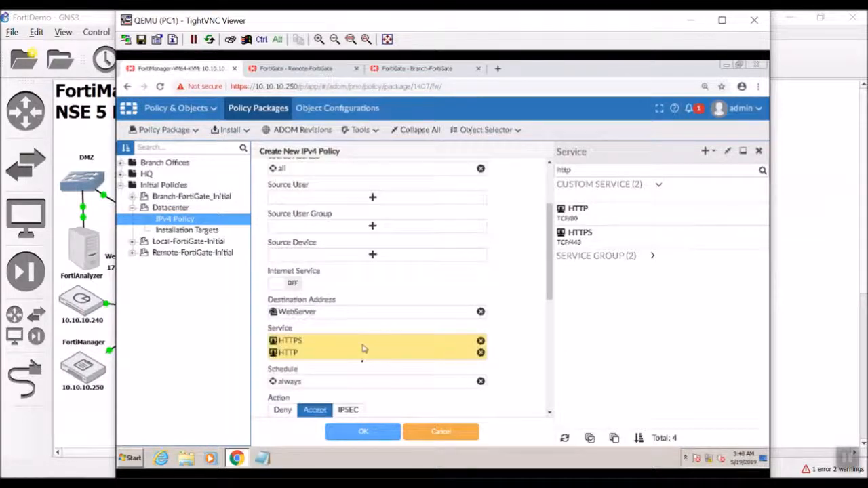
{"action": "left_click", "coordinate": [334, 315]}
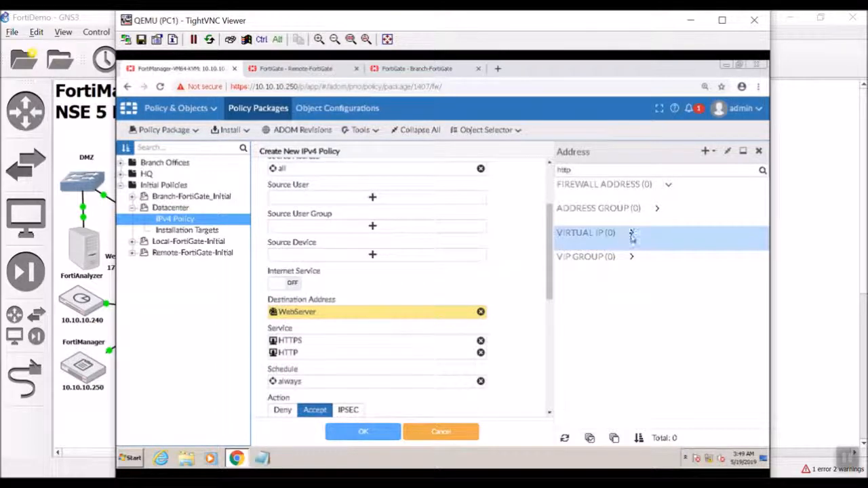
{"action": "left_click_drag", "start_coordinate": [616, 170], "coordinate": [538, 167]}
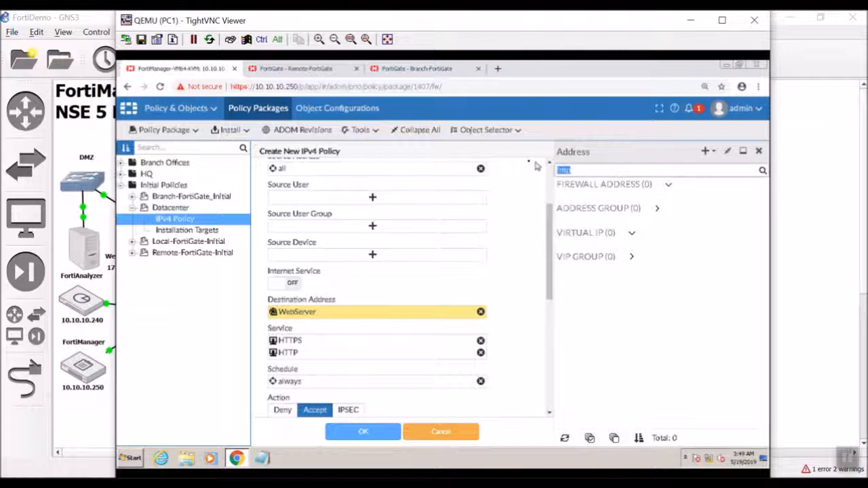
{"action": "key", "text": "BackSpace"}
{"action": "left_click", "coordinate": [630, 233]}
{"action": "scroll", "coordinate": [622, 212], "scroll_direction": "down", "scroll_amount": 1}
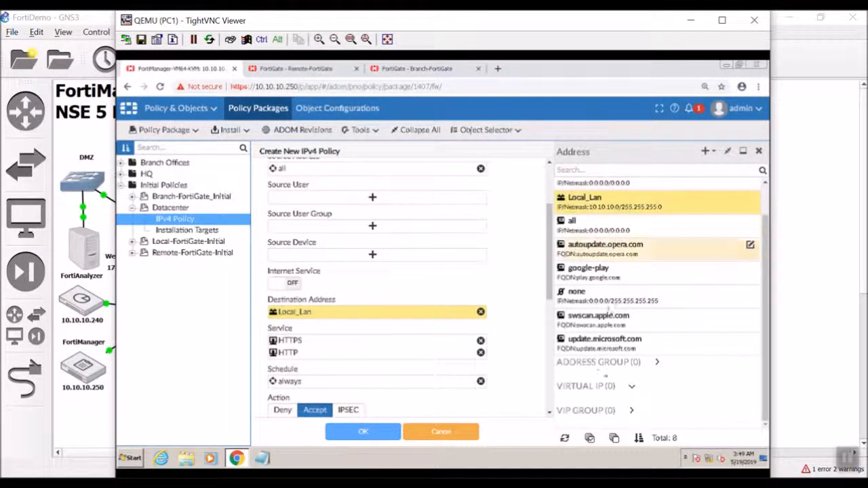
{"action": "left_click", "coordinate": [631, 388]}
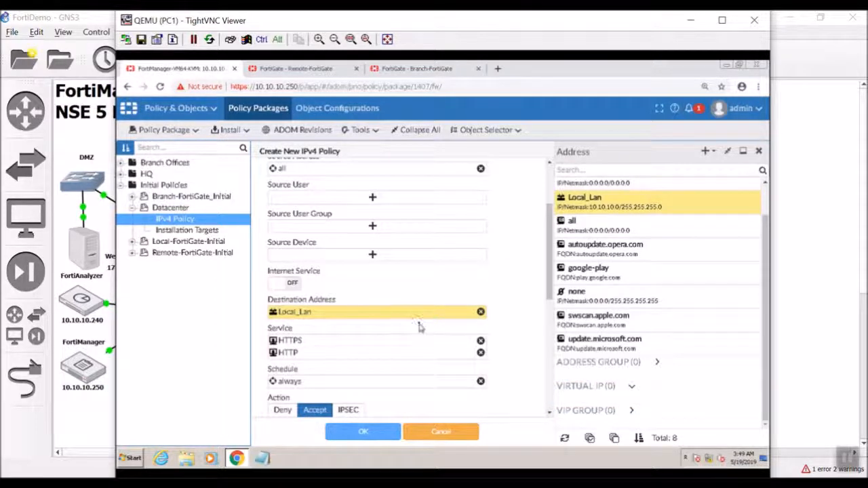
- Remove the destination address, the incoming interface and the outgoing interface from the new policy
{"action": "left_click", "coordinate": [481, 312]}
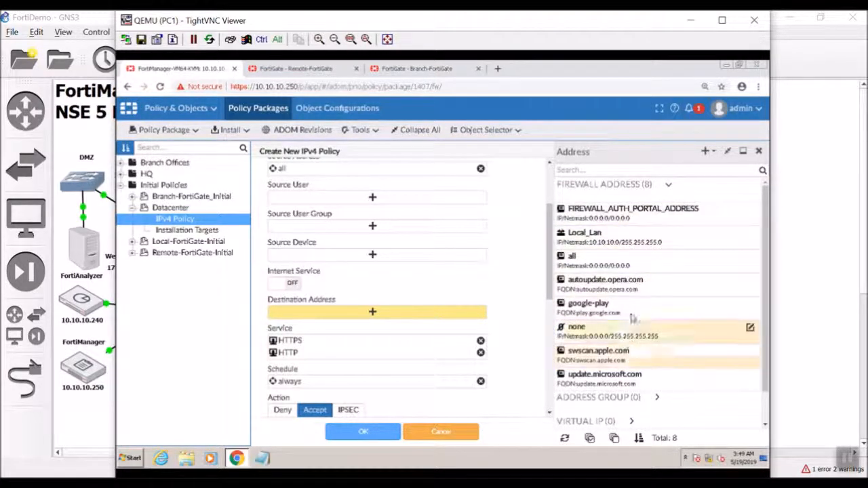
{"action": "scroll", "coordinate": [510, 312], "scroll_direction": "up", "scroll_amount": 3}
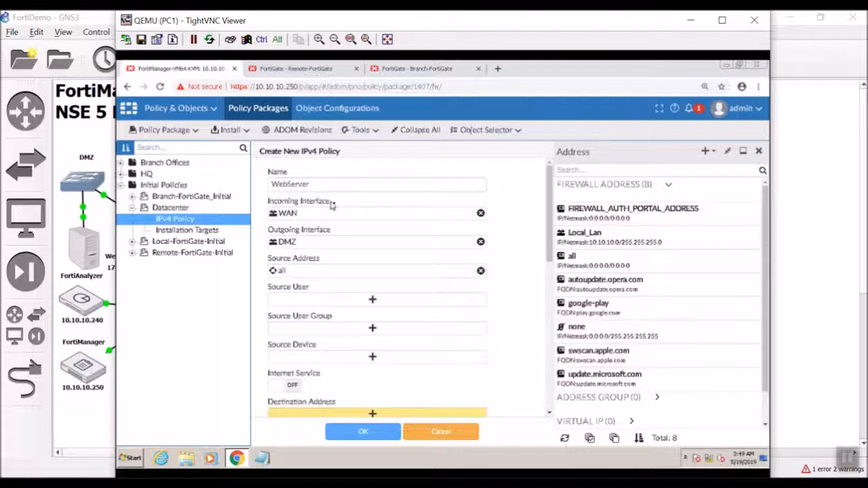
{"action": "left_click", "coordinate": [481, 213]}
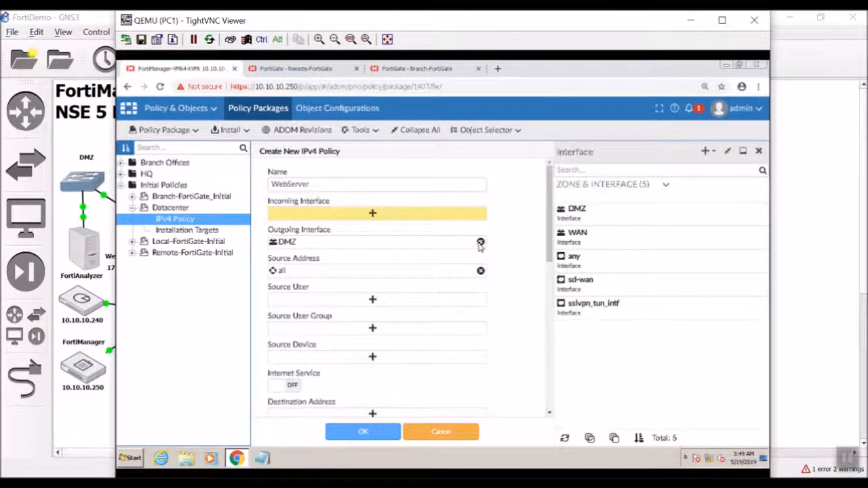
{"action": "left_click", "coordinate": [481, 243]}
{"action": "scroll", "coordinate": [407, 350], "scroll_direction": "down", "scroll_amount": 1}
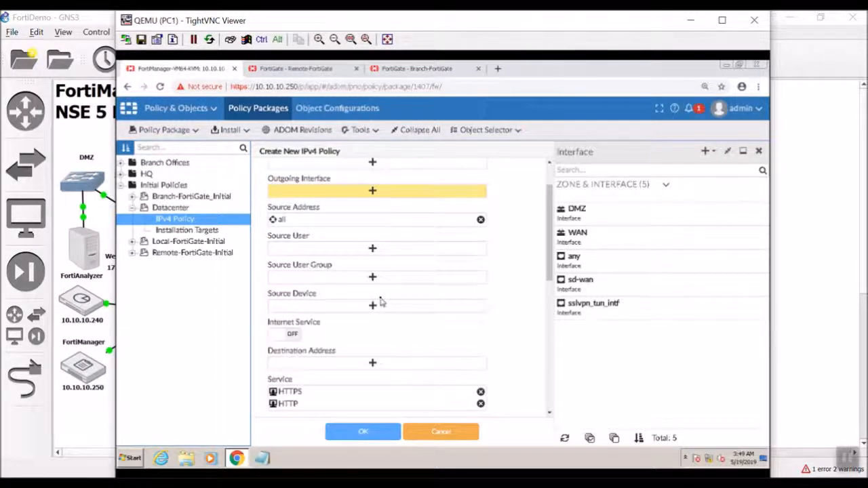
- Look for the WebServer virtual IP among the destination address choices with the policy's interfaces left empty
{"action": "scroll", "coordinate": [381, 302], "scroll_direction": "down", "scroll_amount": 1}
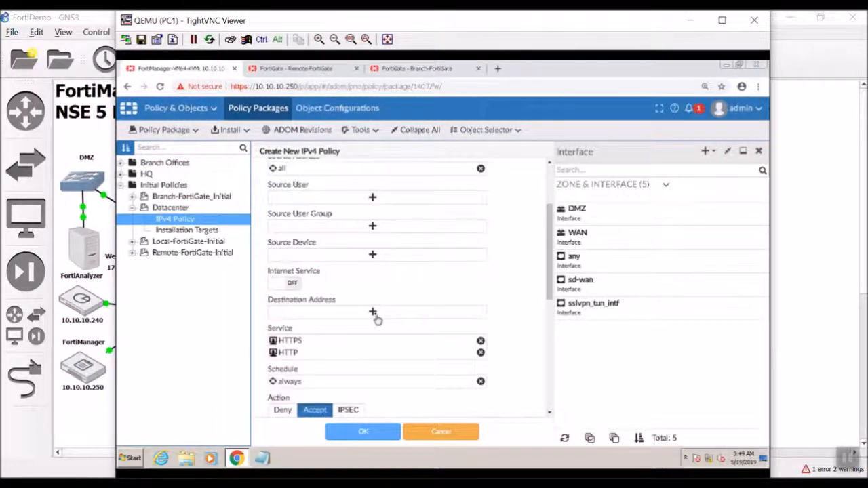
{"action": "left_click", "coordinate": [373, 312]}
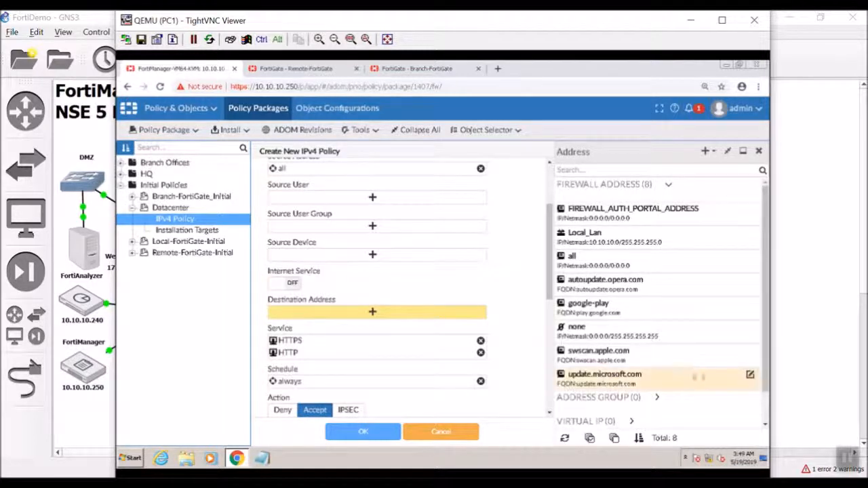
{"action": "scroll", "coordinate": [665, 312], "scroll_direction": "down", "scroll_amount": 1}
{"action": "left_click", "coordinate": [625, 387]}
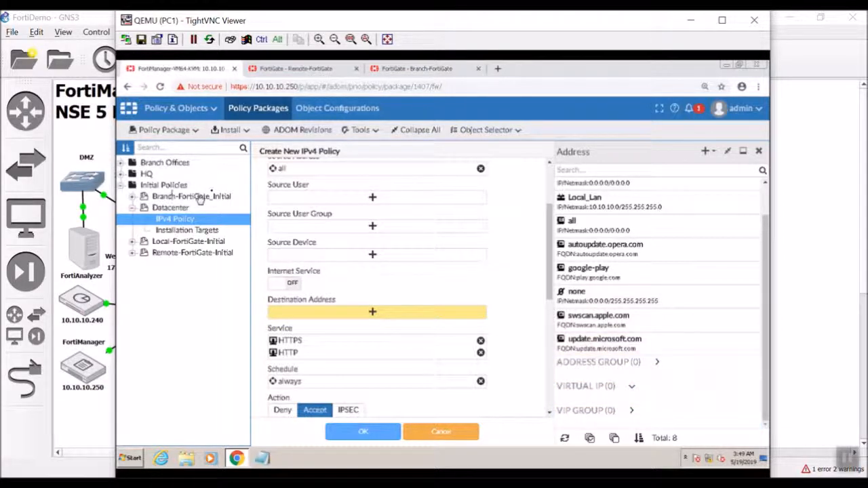
- Edit the WebServer virtual IP in the object configurations, set its interface to any and save it
{"action": "left_click", "coordinate": [373, 109]}
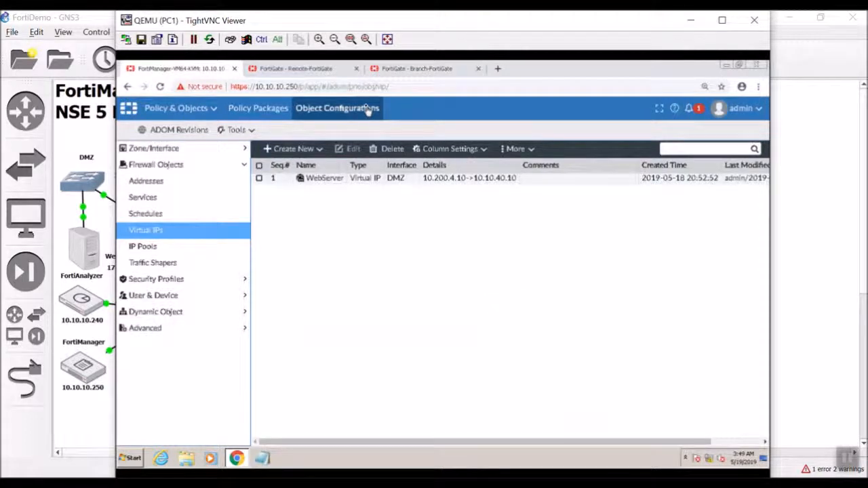
{"action": "right_click", "coordinate": [405, 181]}
{"action": "left_click", "coordinate": [415, 190]}
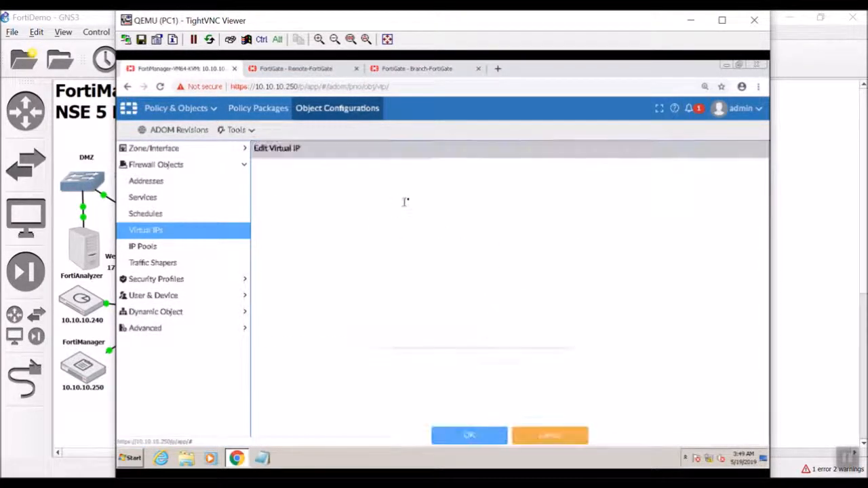
{"action": "left_click", "coordinate": [422, 252]}
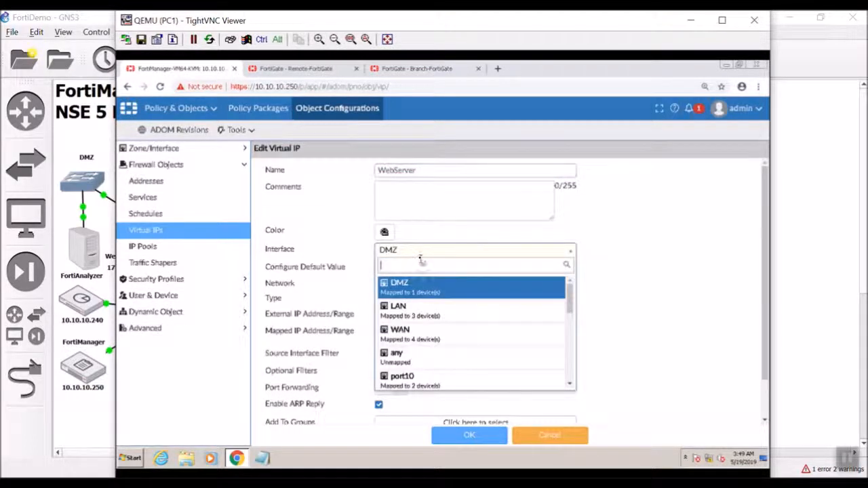
{"action": "left_click", "coordinate": [417, 356]}
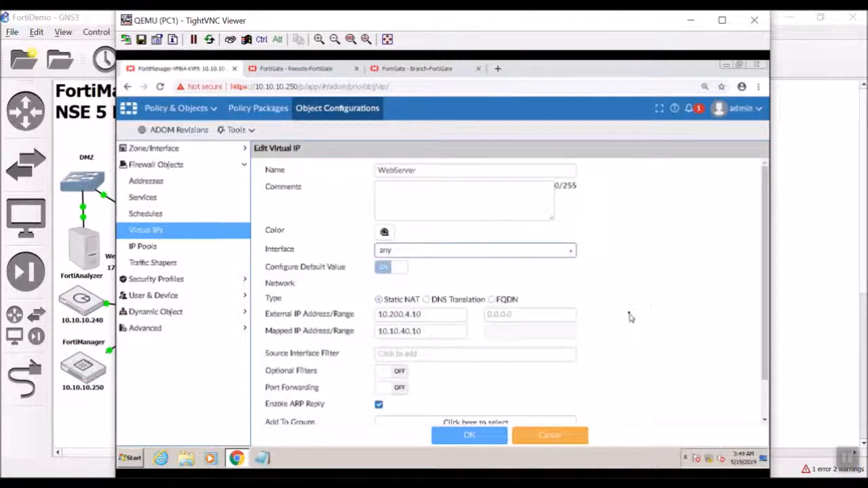
{"action": "left_click", "coordinate": [495, 440]}
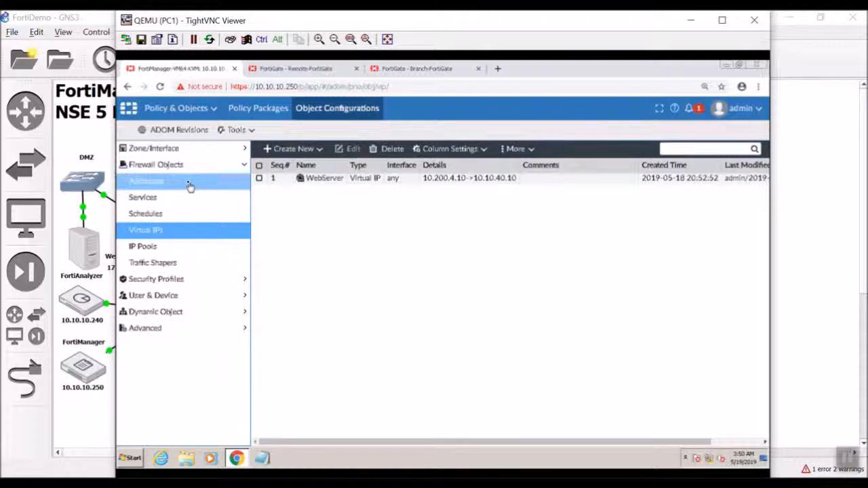
- Return to the Datacenter package's IPv4 policies and start a new policy named Webserver
{"action": "left_click", "coordinate": [265, 108]}
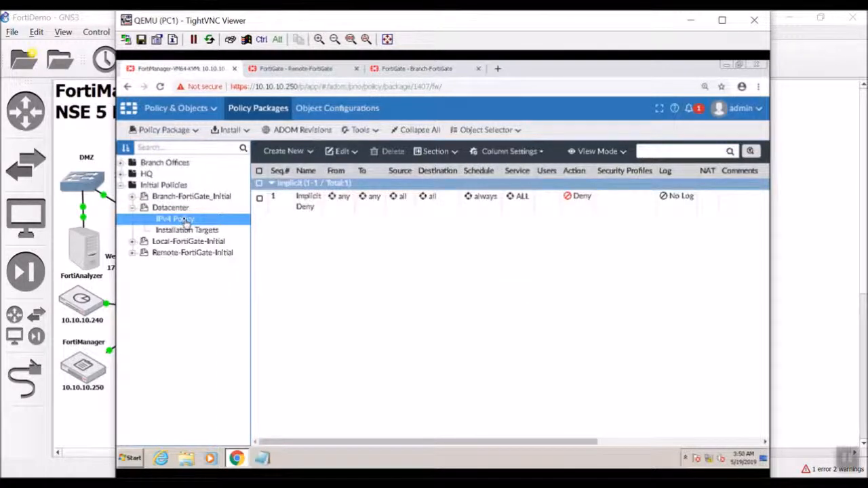
{"action": "left_click", "coordinate": [301, 151]}
{"action": "left_click", "coordinate": [486, 174]}
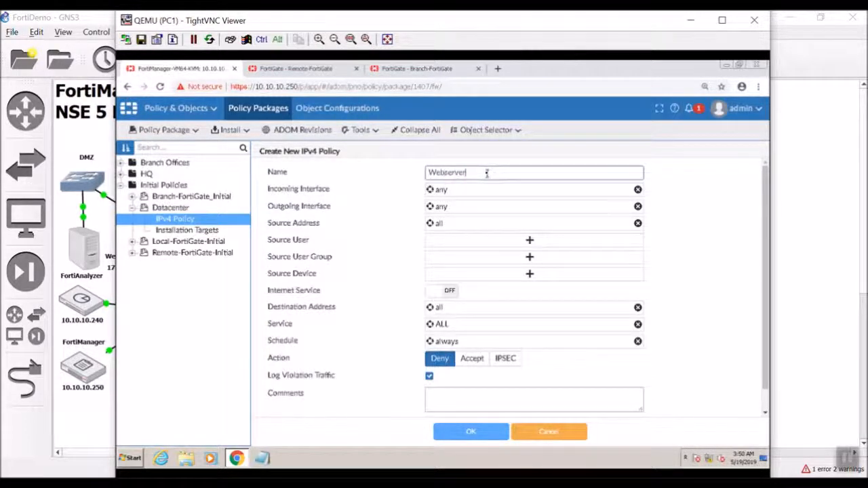
- Set the new policy's incoming interface to WAN and its outgoing interface to DMZ
{"action": "left_click", "coordinate": [592, 191]}
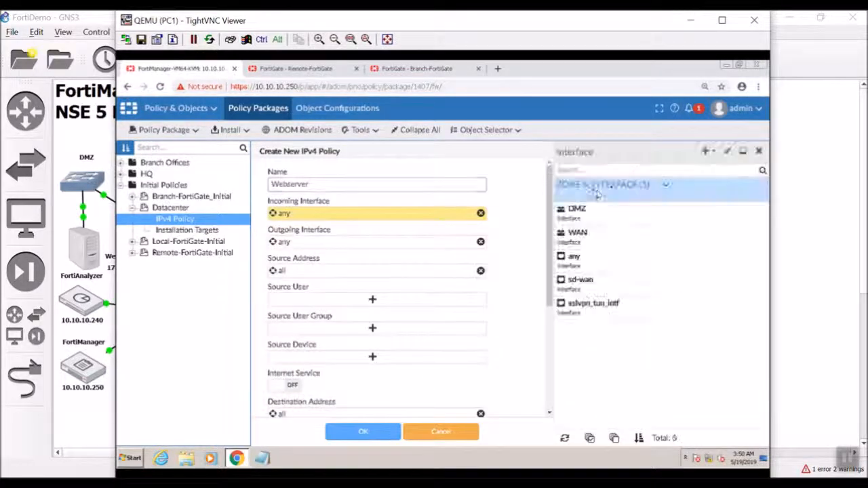
{"action": "left_click", "coordinate": [626, 243]}
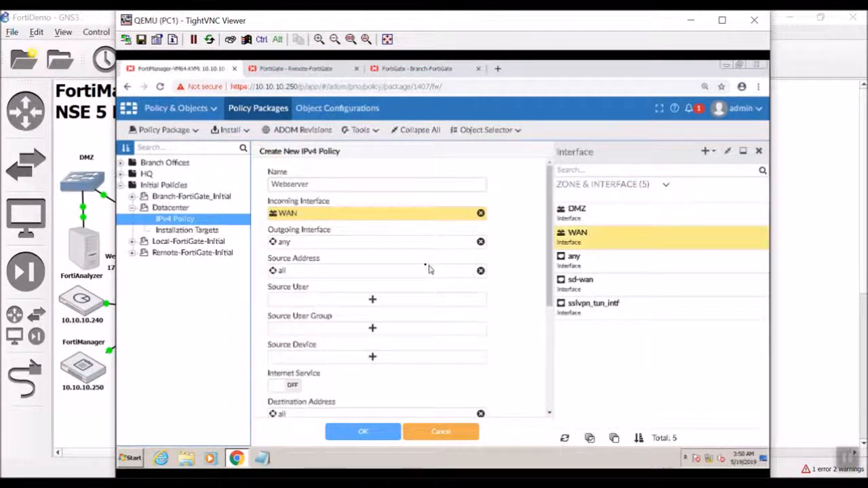
{"action": "left_click", "coordinate": [408, 242]}
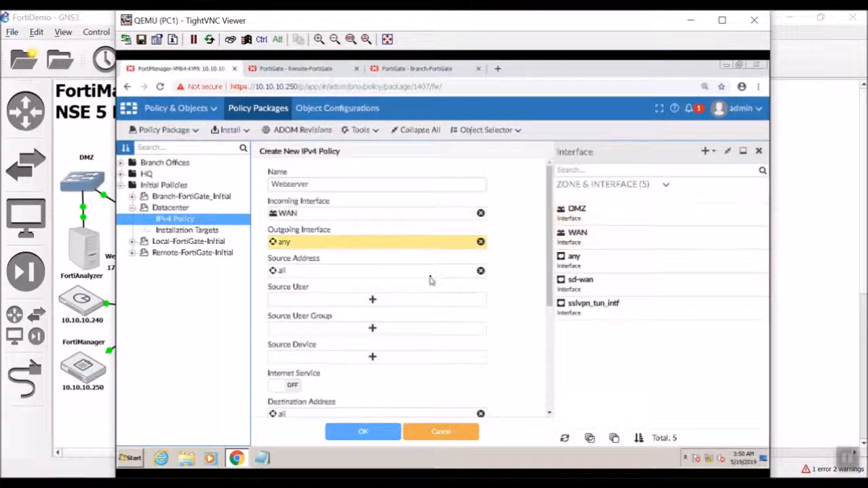
{"action": "left_click", "coordinate": [620, 218]}
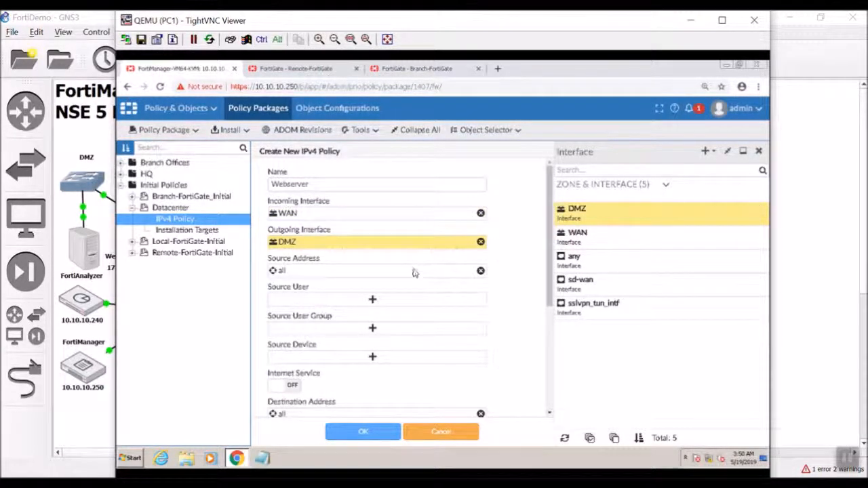
- Replace the policy's destination address with the WebServer virtual IP
{"action": "scroll", "coordinate": [421, 306], "scroll_direction": "down", "scroll_amount": 3}
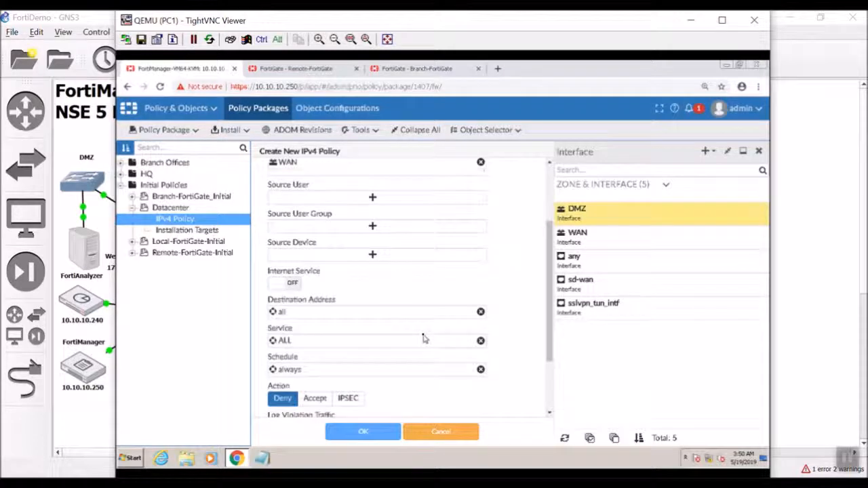
{"action": "left_click", "coordinate": [337, 315]}
{"action": "scroll", "coordinate": [629, 310], "scroll_direction": "down", "scroll_amount": 3}
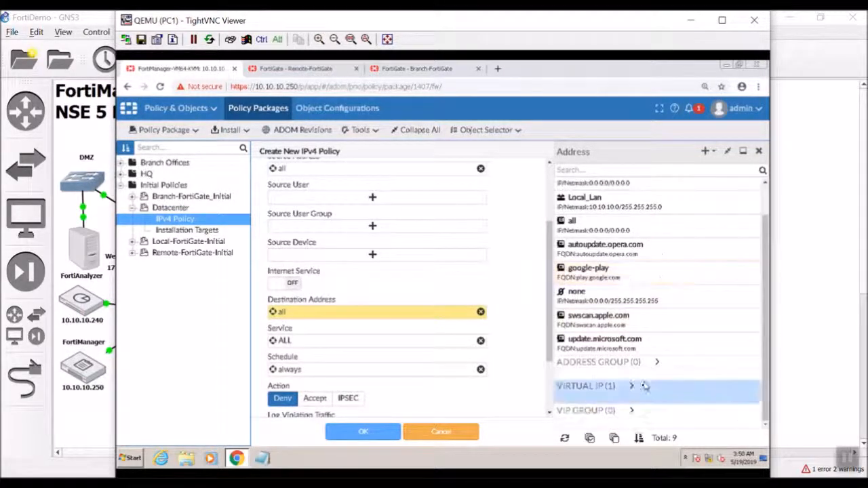
{"action": "left_click", "coordinate": [623, 387]}
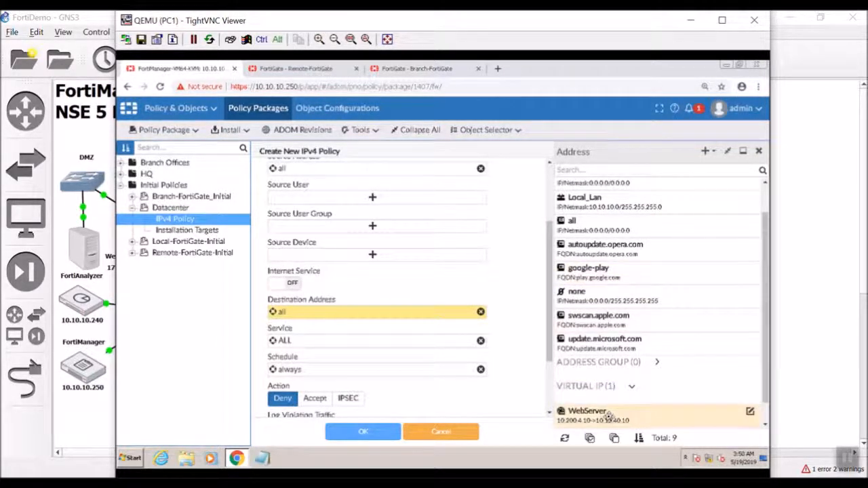
{"action": "double_click", "coordinate": [609, 415]}
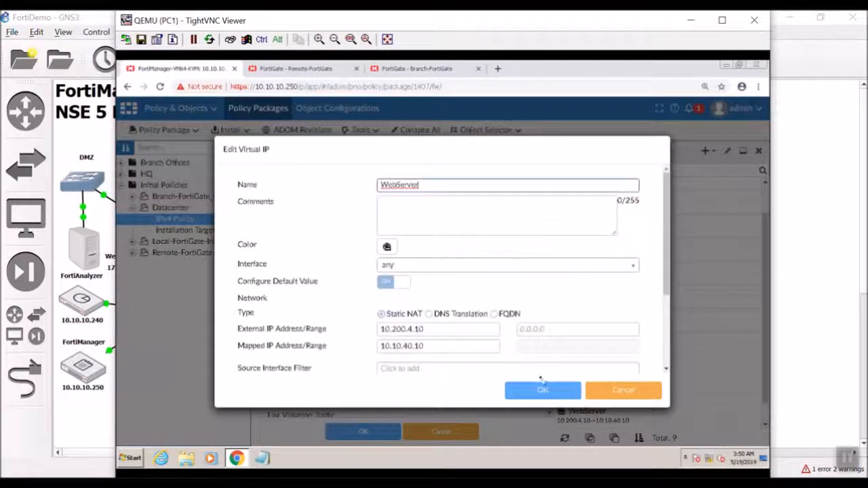
{"action": "left_click", "coordinate": [563, 400]}
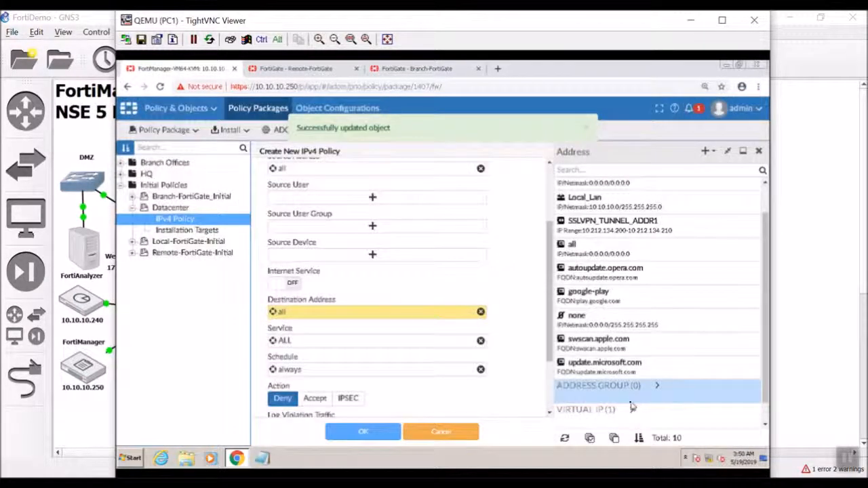
{"action": "left_click", "coordinate": [631, 406]}
{"action": "left_click_drag", "start_coordinate": [619, 394], "coordinate": [366, 313]}
- Replace the policy's service ALL with the HTTPS and HTTP services
{"action": "scroll", "coordinate": [482, 345], "scroll_direction": "down", "scroll_amount": 1}
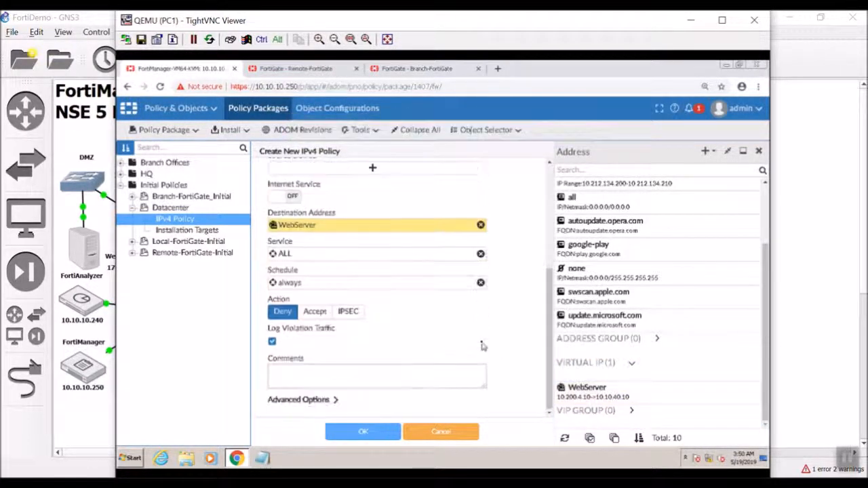
{"action": "left_click", "coordinate": [369, 255]}
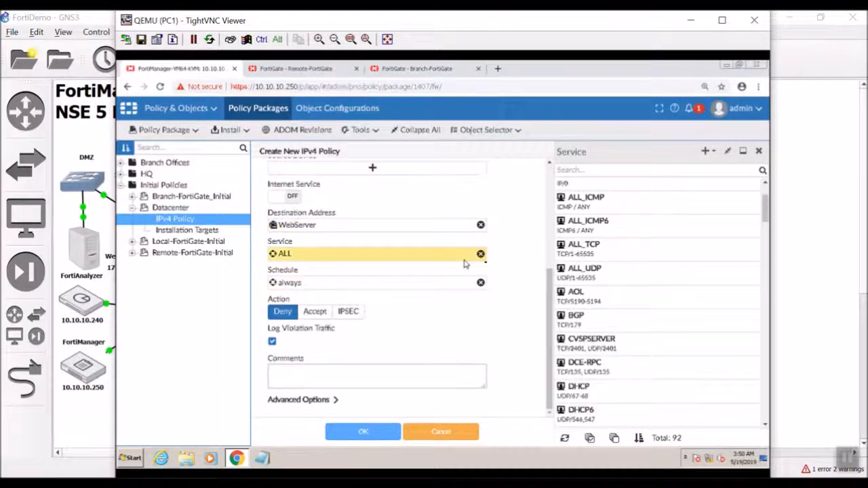
{"action": "scroll", "coordinate": [643, 234], "scroll_direction": "down", "scroll_amount": 5}
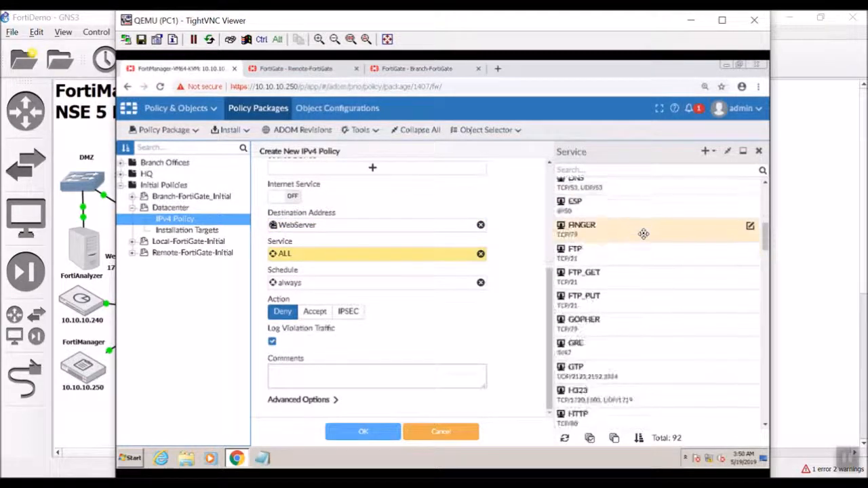
{"action": "key", "text": "ctrl"}
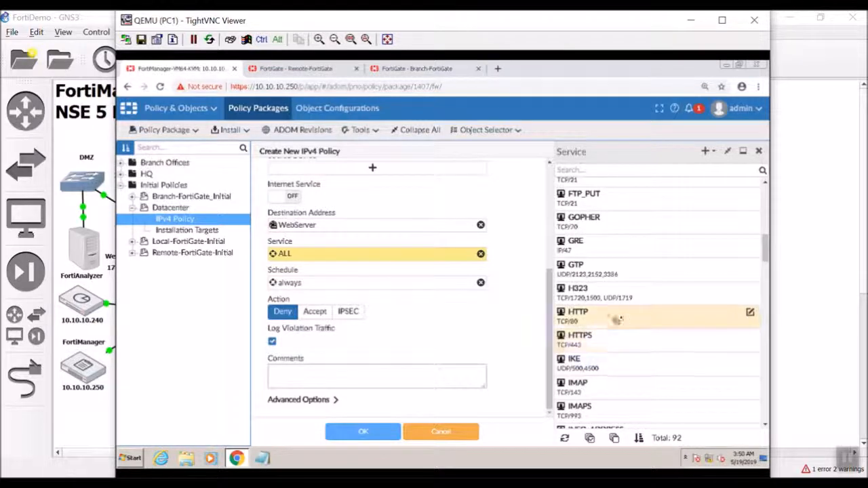
{"action": "left_click", "coordinate": [608, 347], "text": "ctrl"}
{"action": "left_click", "coordinate": [617, 319], "text": "ctrl"}
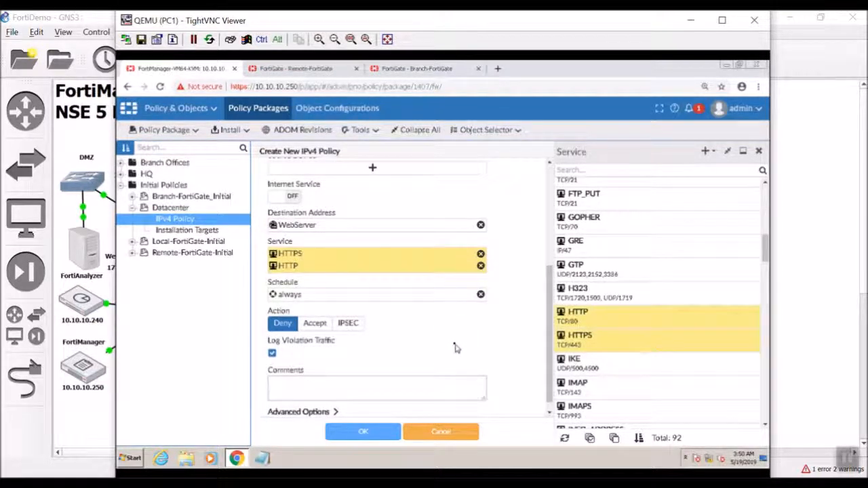
- Set the Webserver policy's action to Accept and save the policy
{"action": "left_click", "coordinate": [314, 323]}
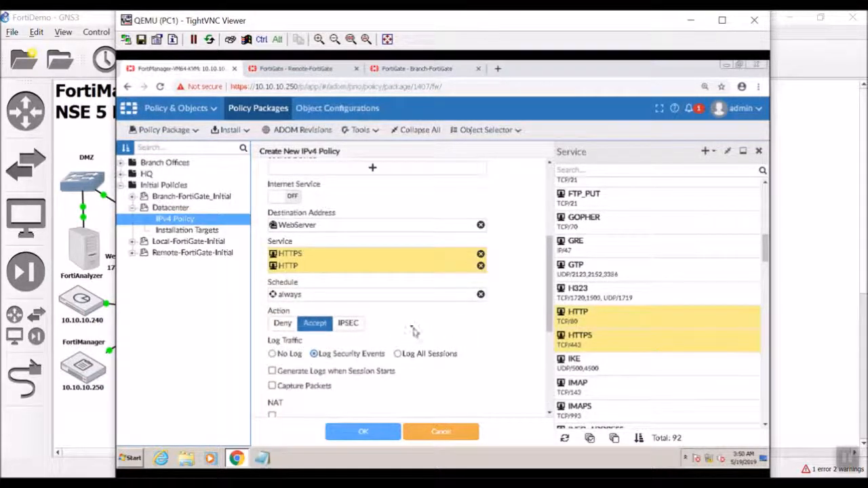
{"action": "scroll", "coordinate": [408, 344], "scroll_direction": "down", "scroll_amount": 3}
{"action": "left_click", "coordinate": [363, 432]}
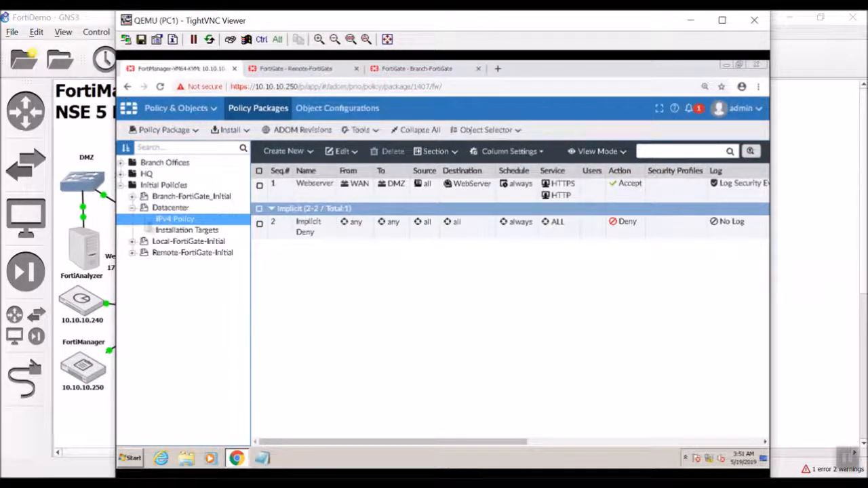
- Install the Datacenter policy package and device settings on the DataCenters group, and finish the install wizard
{"action": "left_click", "coordinate": [173, 208]}
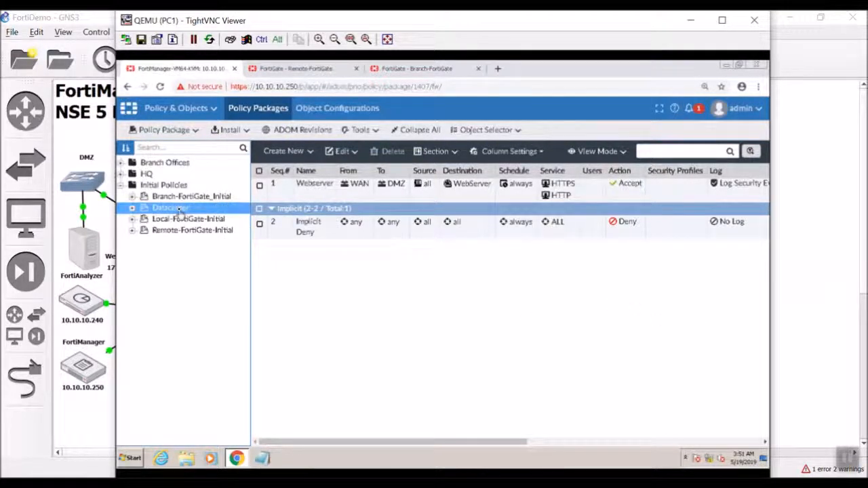
{"action": "left_click", "coordinate": [230, 130]}
{"action": "left_click", "coordinate": [241, 150]}
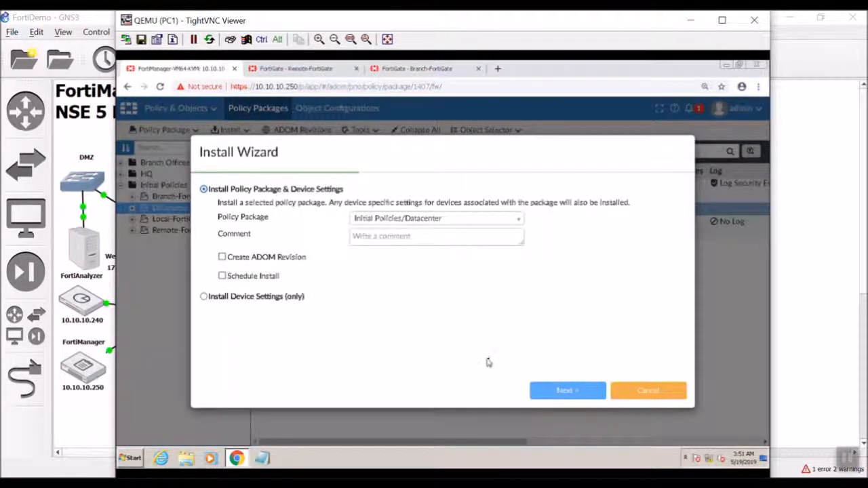
{"action": "left_click", "coordinate": [563, 391]}
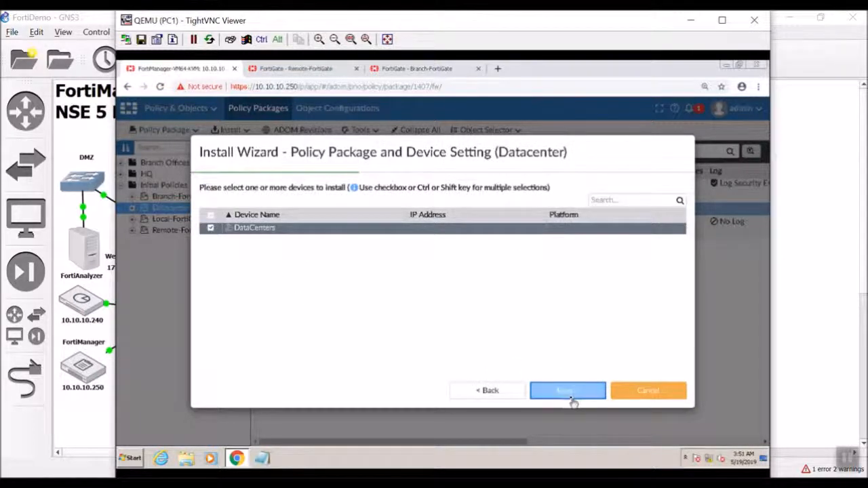
{"action": "left_click", "coordinate": [566, 397]}
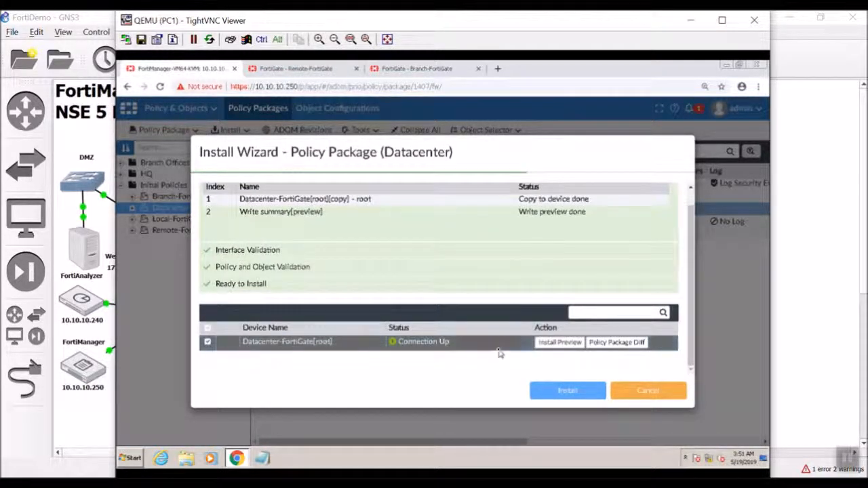
{"action": "left_click", "coordinate": [551, 393]}
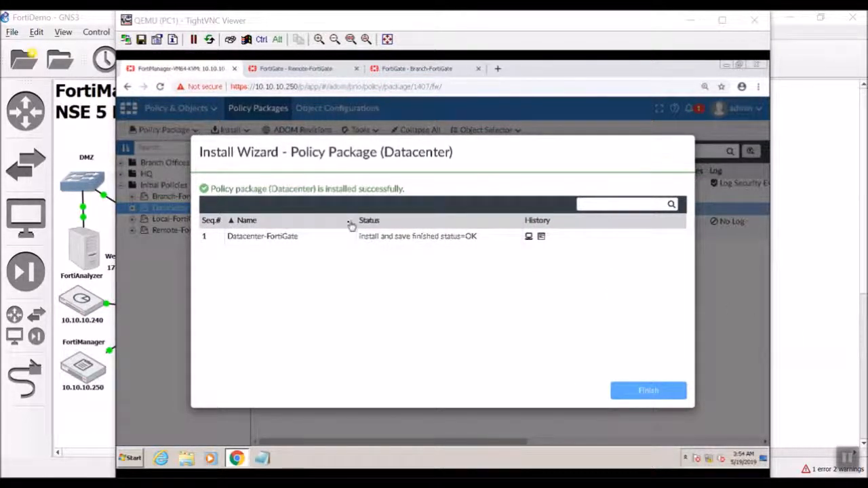
{"action": "left_click", "coordinate": [646, 390]}
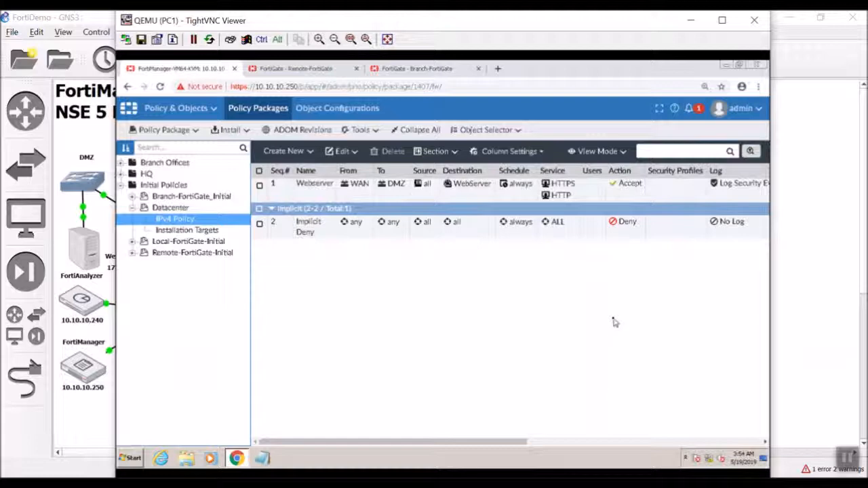
- Close the Branch-FortiGate and Remote-FortiGate browser tabs, keeping only the FortiManager page open
{"action": "left_click", "coordinate": [497, 68]}
{"action": "key", "text": "ctrl+w"}
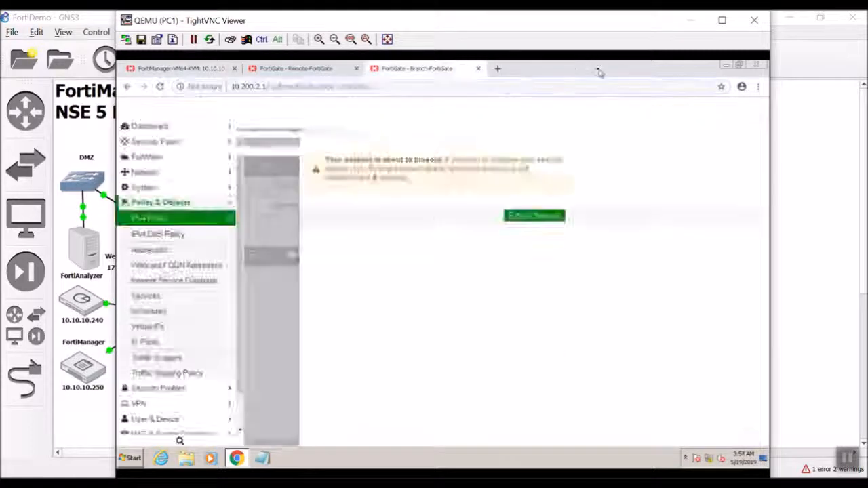
{"action": "left_click", "coordinate": [478, 69]}
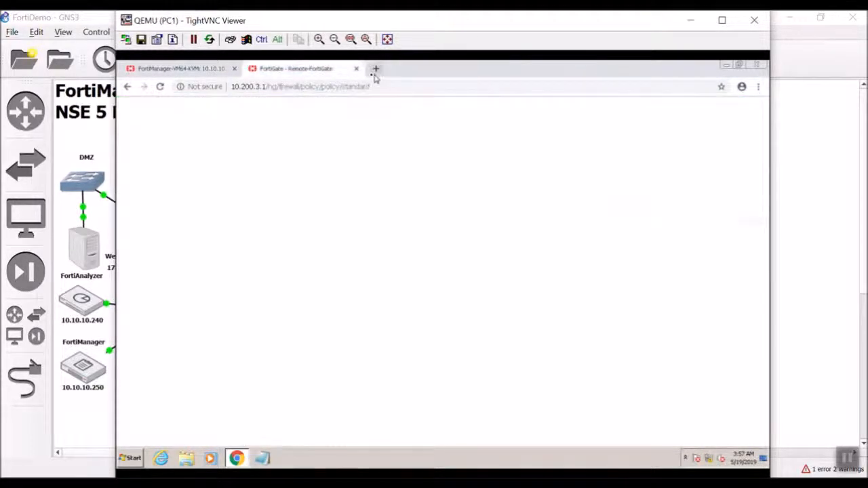
{"action": "left_click", "coordinate": [356, 69]}
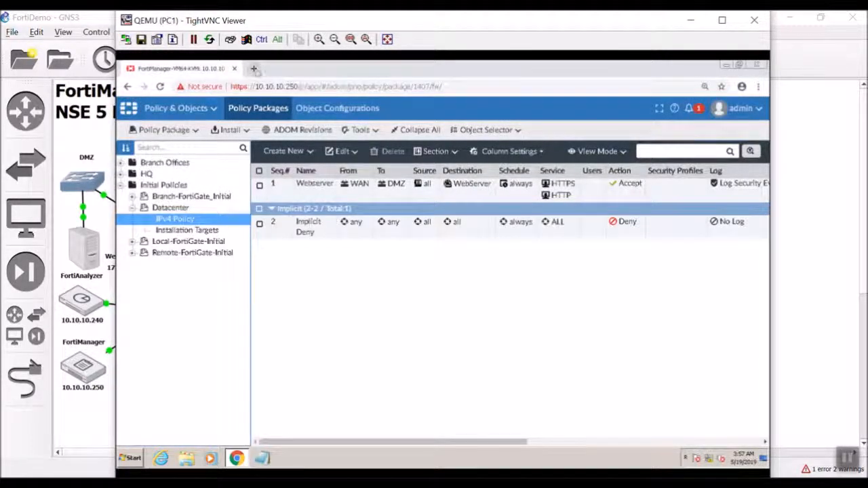
- Open 10.200.4.10 in a new browser tab to test access to the web server, and return to the GNS3 topology
{"action": "left_click", "coordinate": [254, 68]}
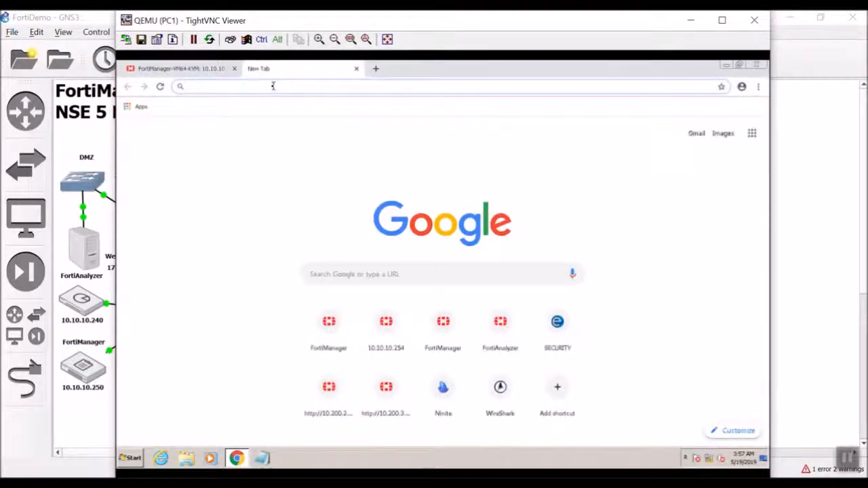
{"action": "type", "text": "10"}
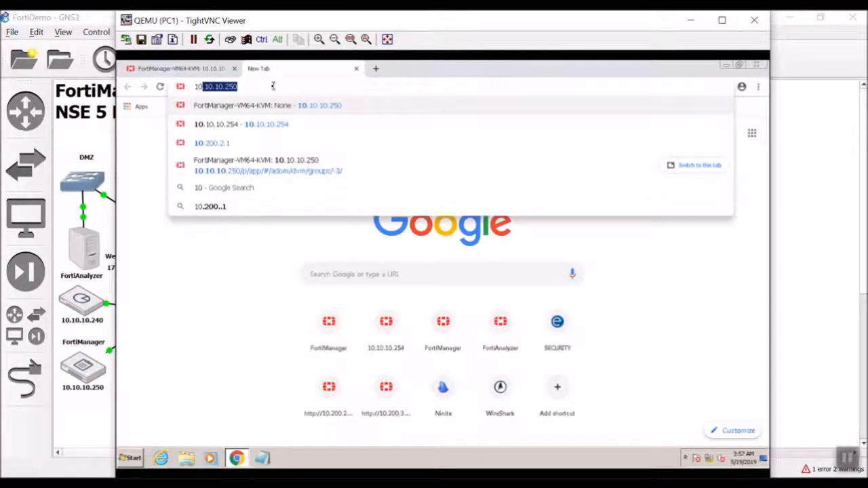
{"action": "type", "text": ".200.4.10"}
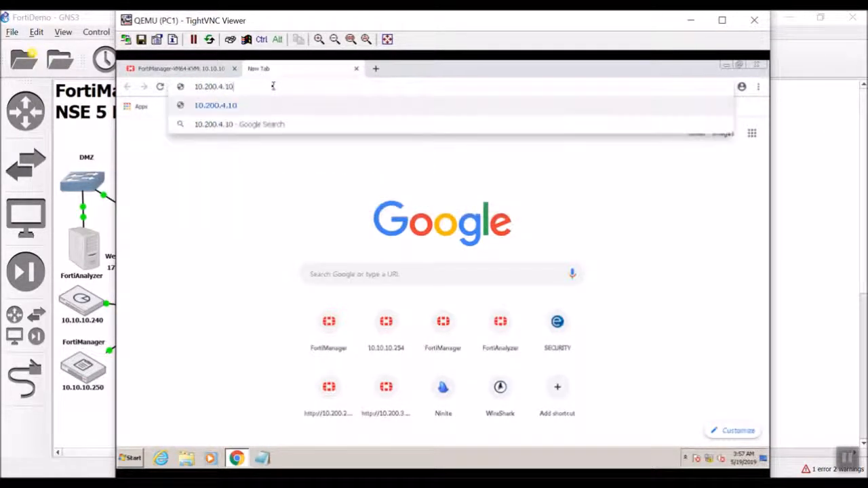
{"action": "key", "text": "Return"}
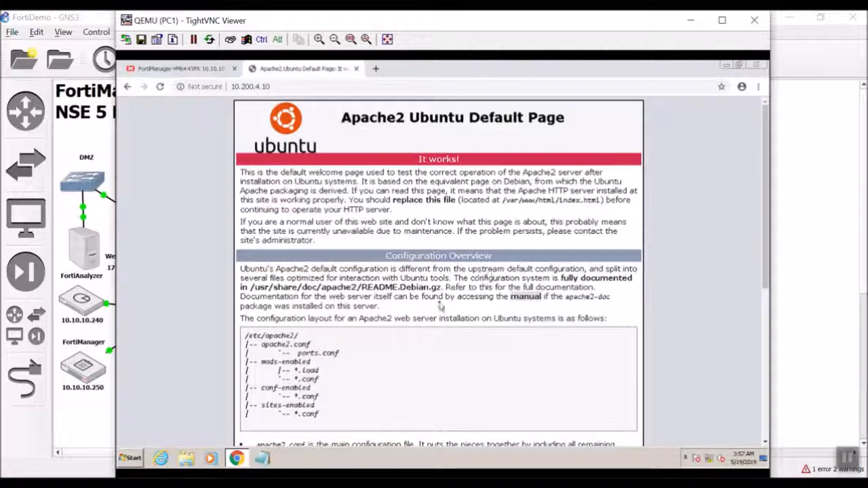
{"action": "left_click", "coordinate": [82, 136]}
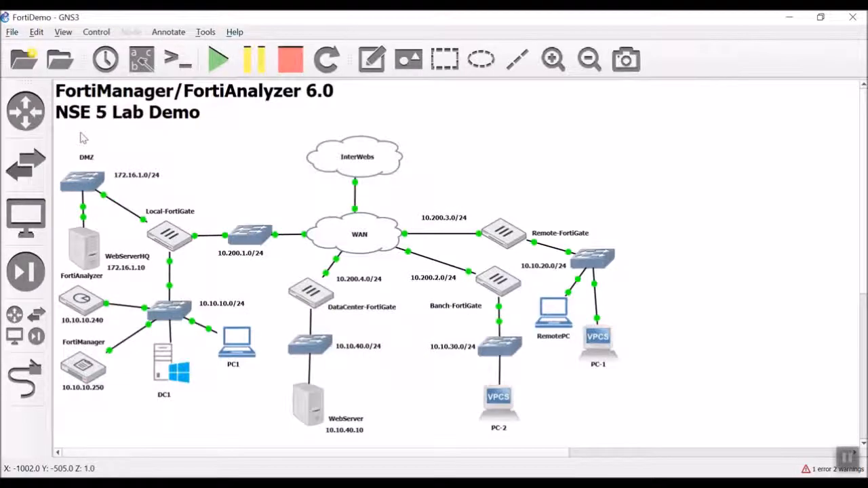